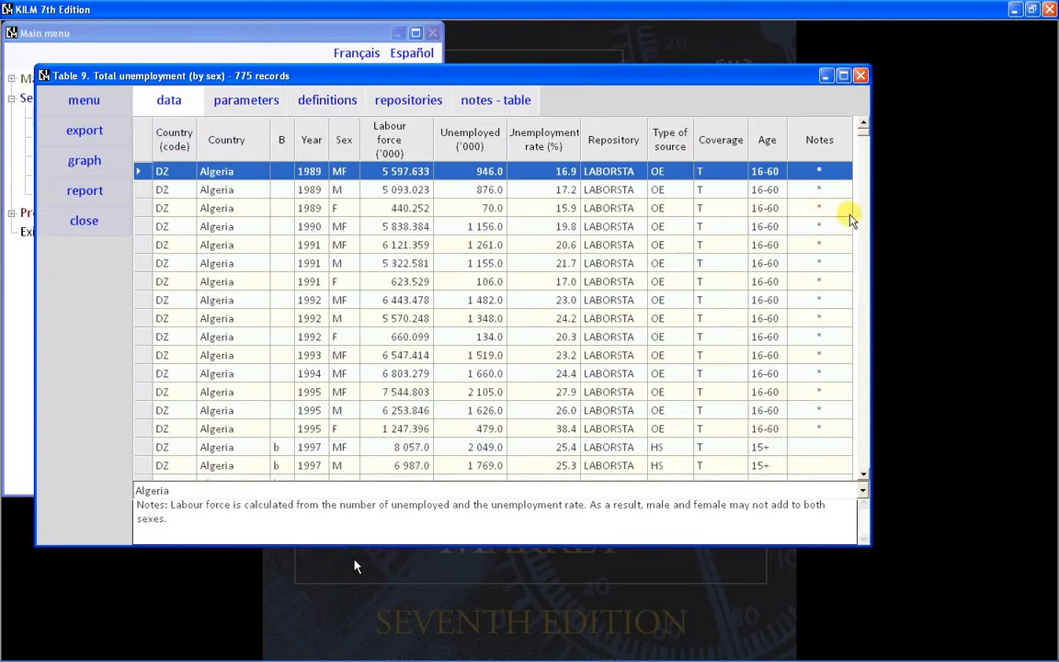
# Review the parameters, definitions, repositories and table notes of Table 9 on total unemployment.
pyautogui.moveTo(850, 221)
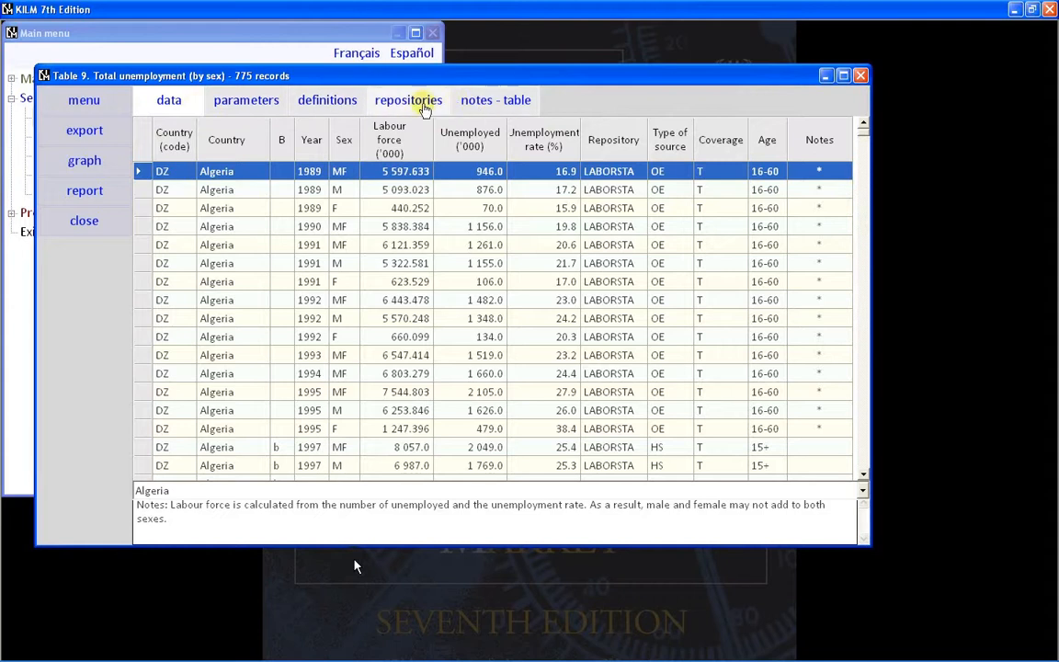
pyautogui.click(272, 111)
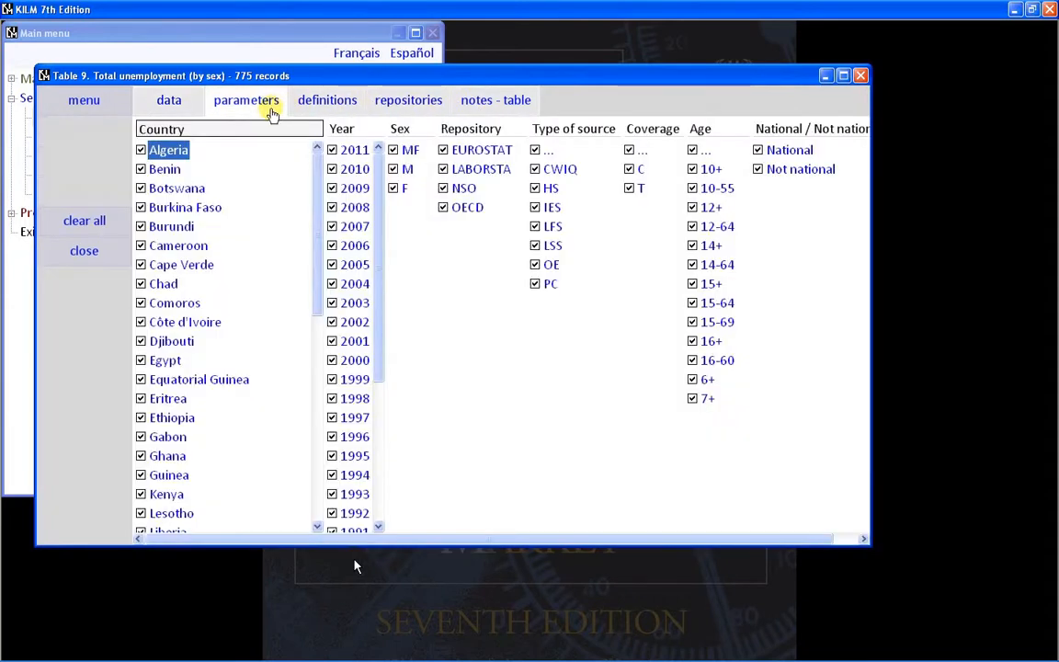
pyautogui.click(328, 111)
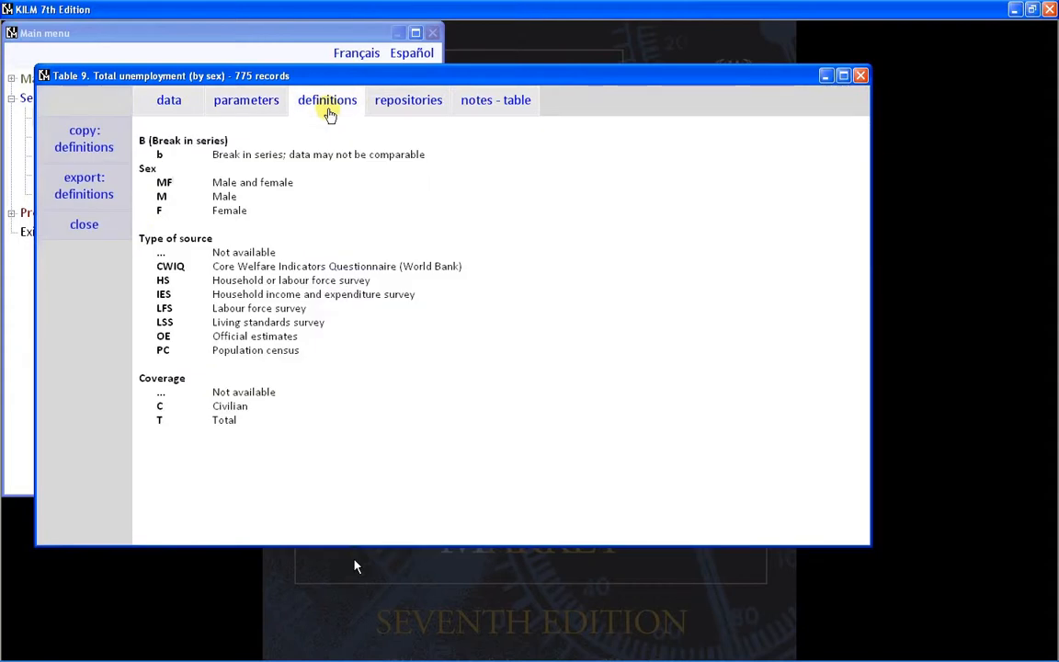
pyautogui.click(406, 111)
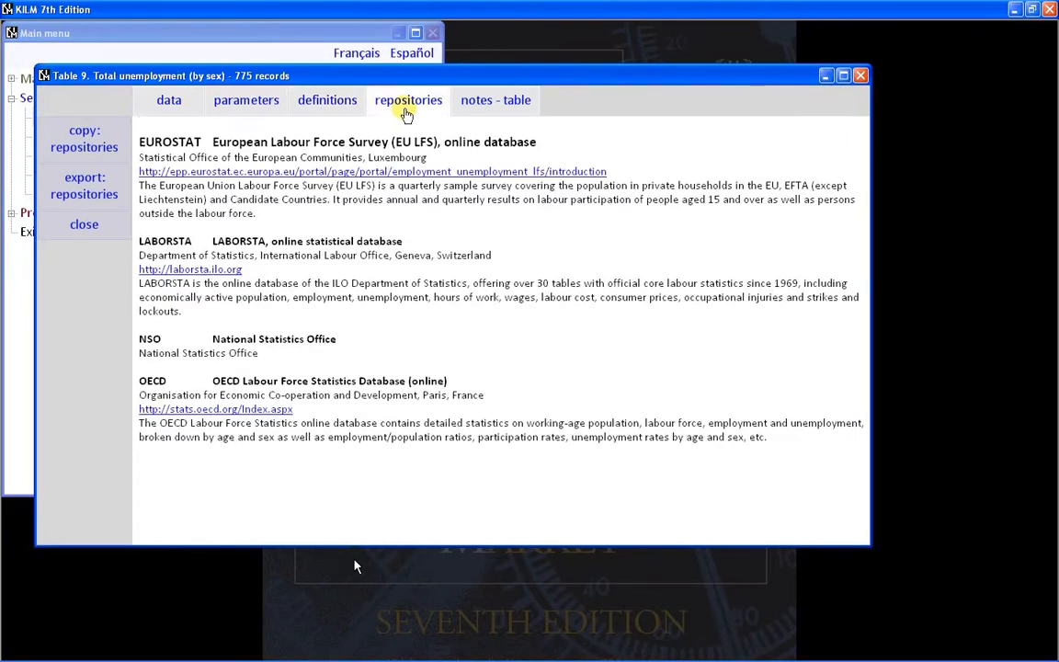
pyautogui.click(494, 111)
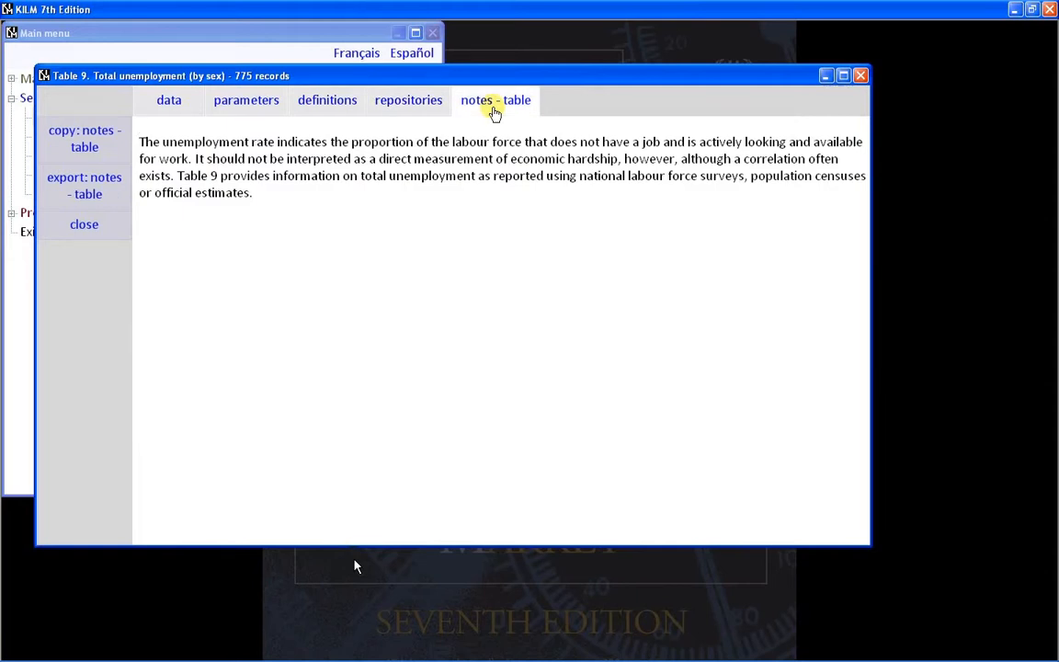
pyautogui.click(423, 110)
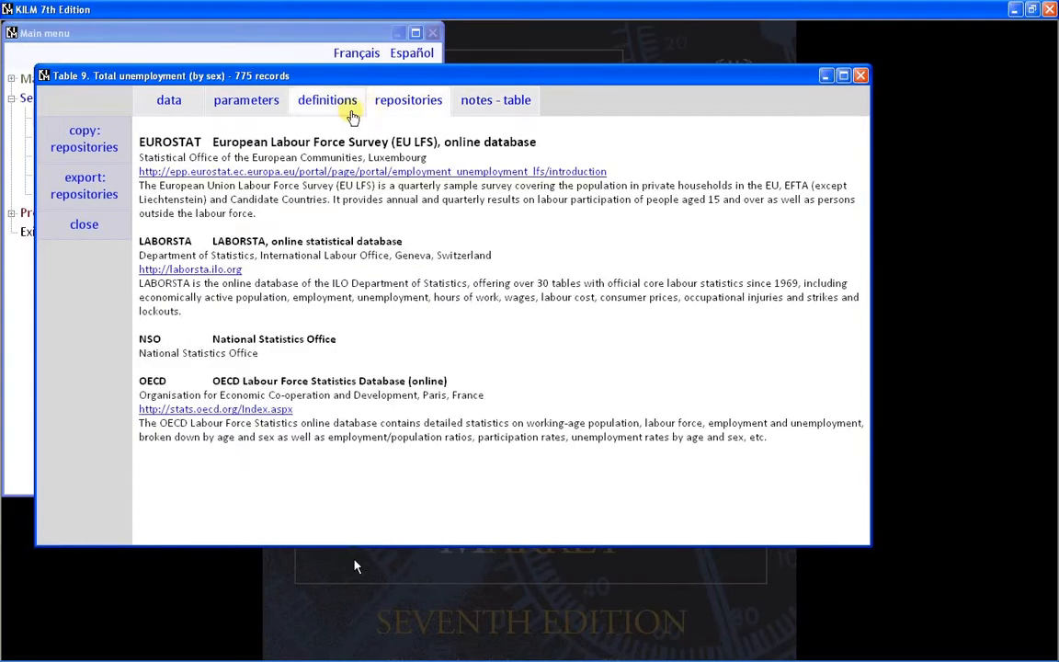
# Copy Table 9's definitions and export them to a Word document, closing the document after viewing it.
pyautogui.click(353, 113)
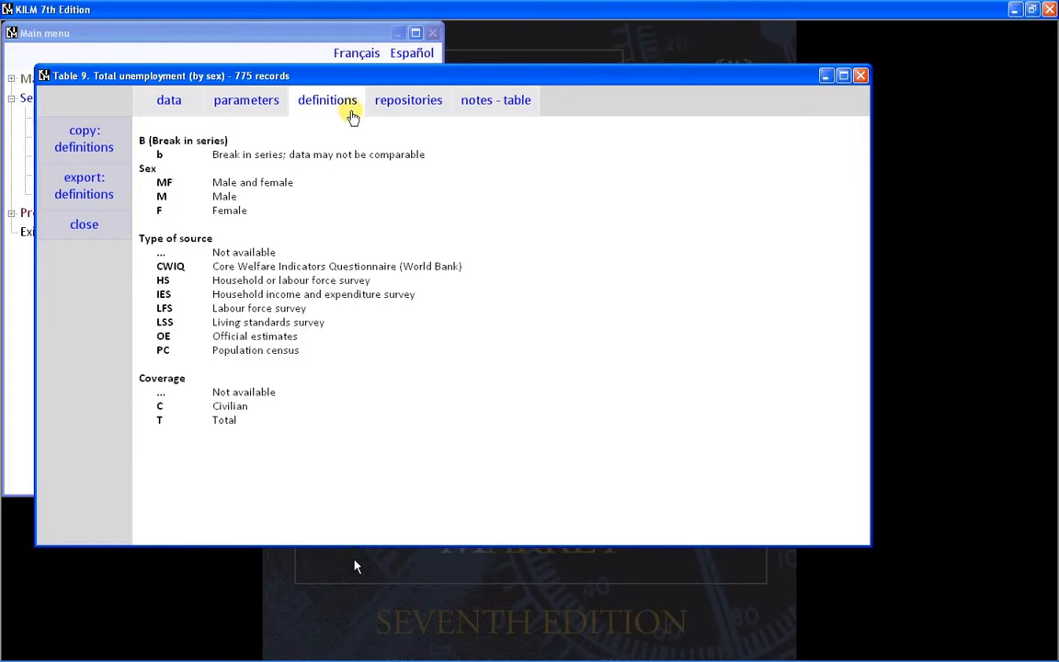
pyautogui.click(119, 136)
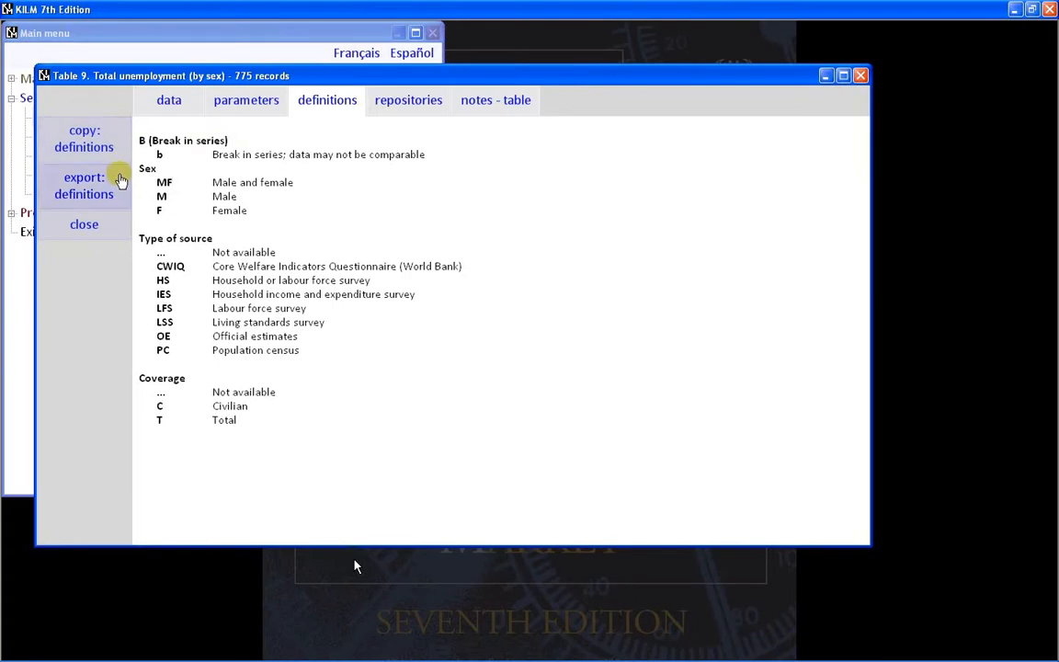
pyautogui.click(119, 180)
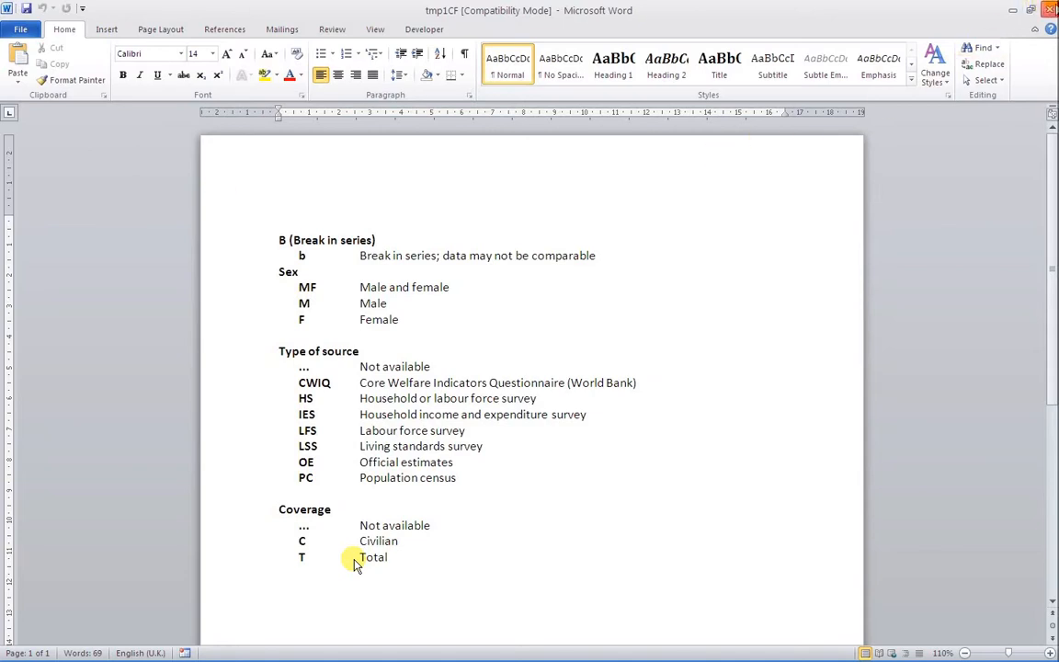
pyautogui.click(1050, 9)
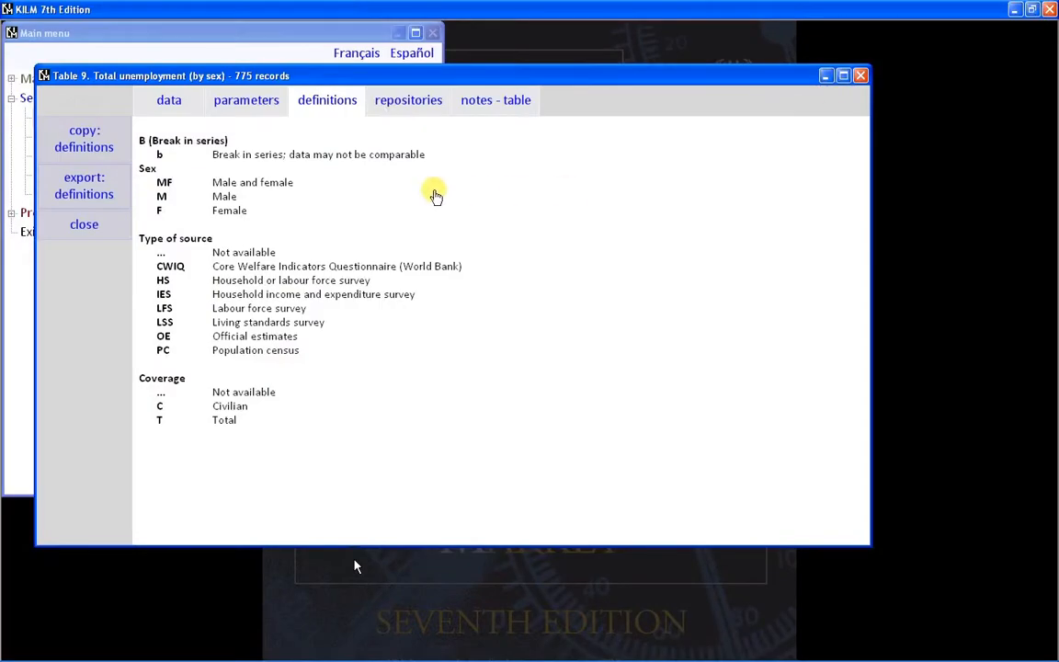
# Exclude Algeria and Benin individually in the table's country parameters and include them again.
pyautogui.click(189, 109)
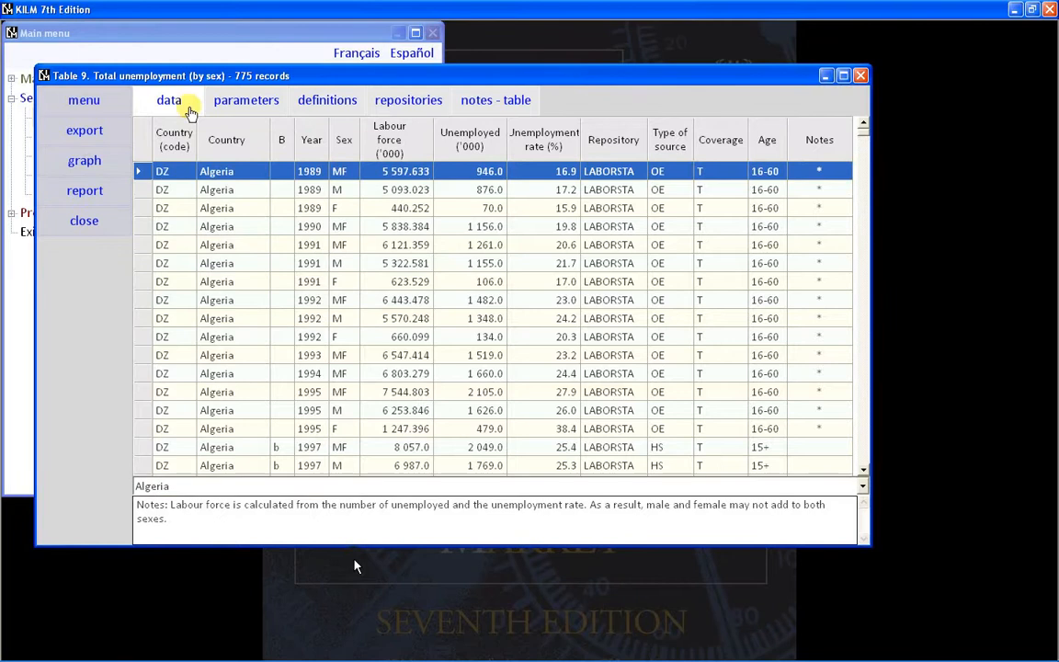
pyautogui.click(244, 103)
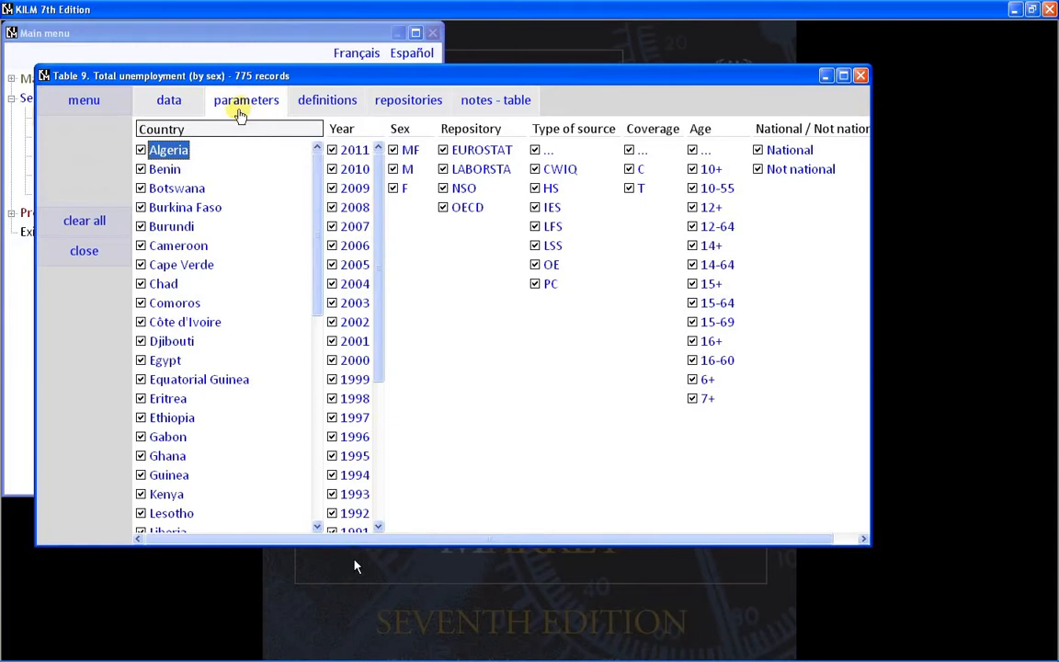
pyautogui.click(183, 153)
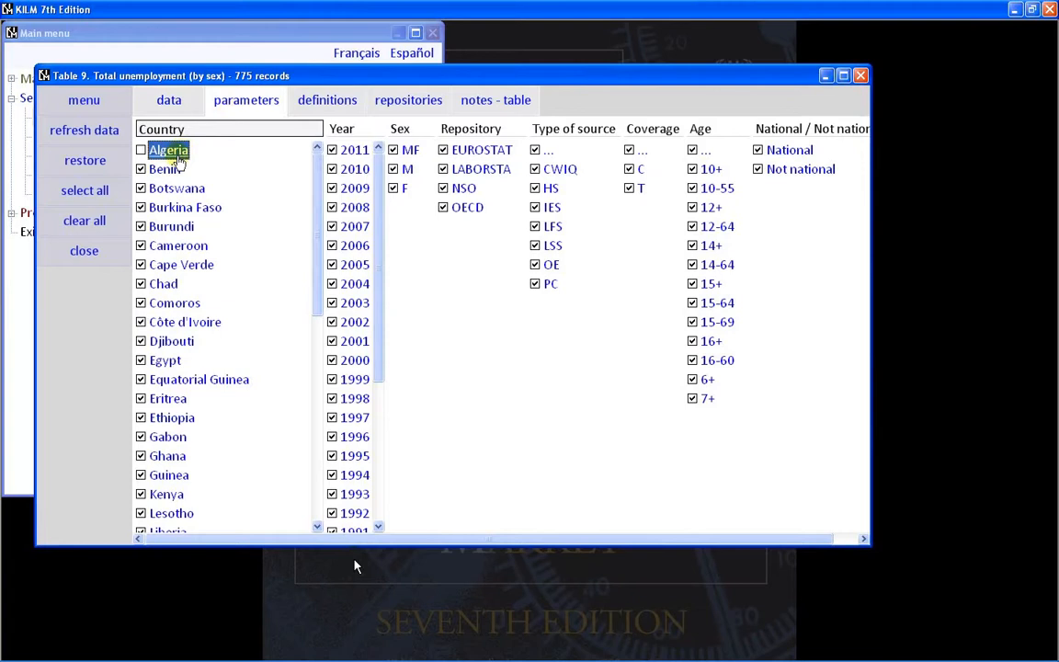
pyautogui.click(168, 171)
pyautogui.click(174, 191)
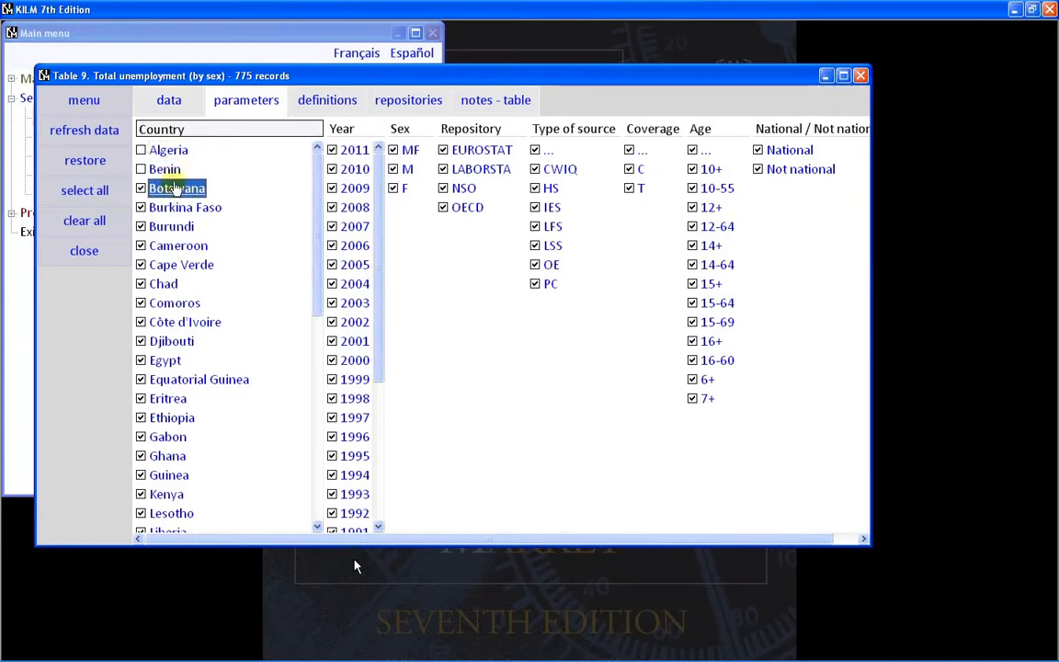
pyautogui.click(167, 172)
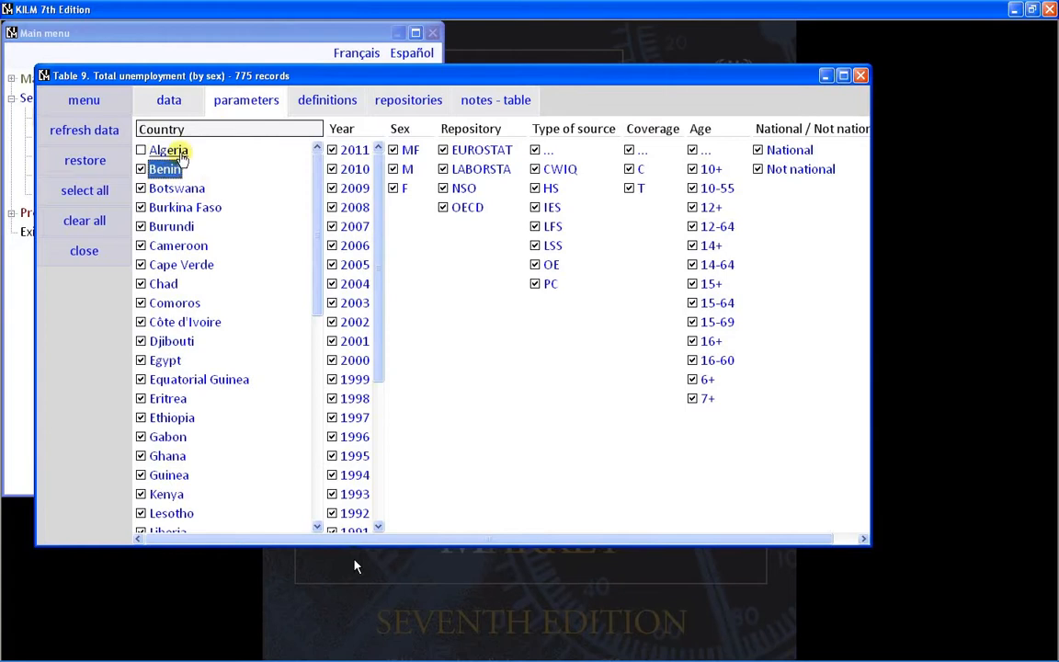
pyautogui.click(180, 154)
pyautogui.click(181, 154)
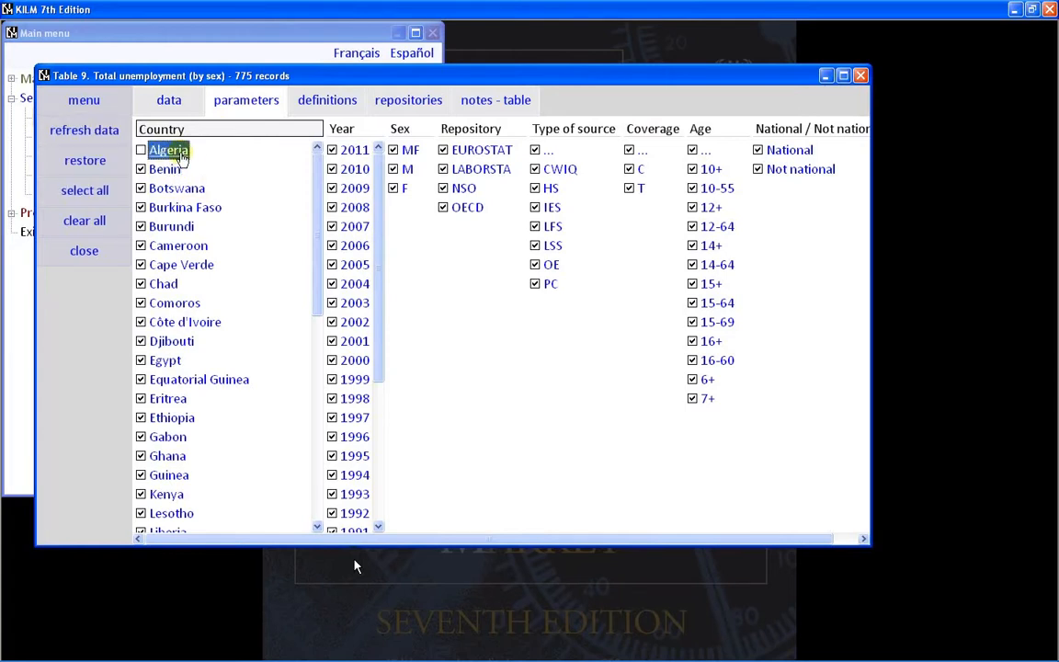
pyautogui.click(181, 156)
pyautogui.click(181, 156)
# Clear and reselect all parameters at once, and do the same for the Country list alone.
pyautogui.click(122, 228)
pyautogui.click(124, 190)
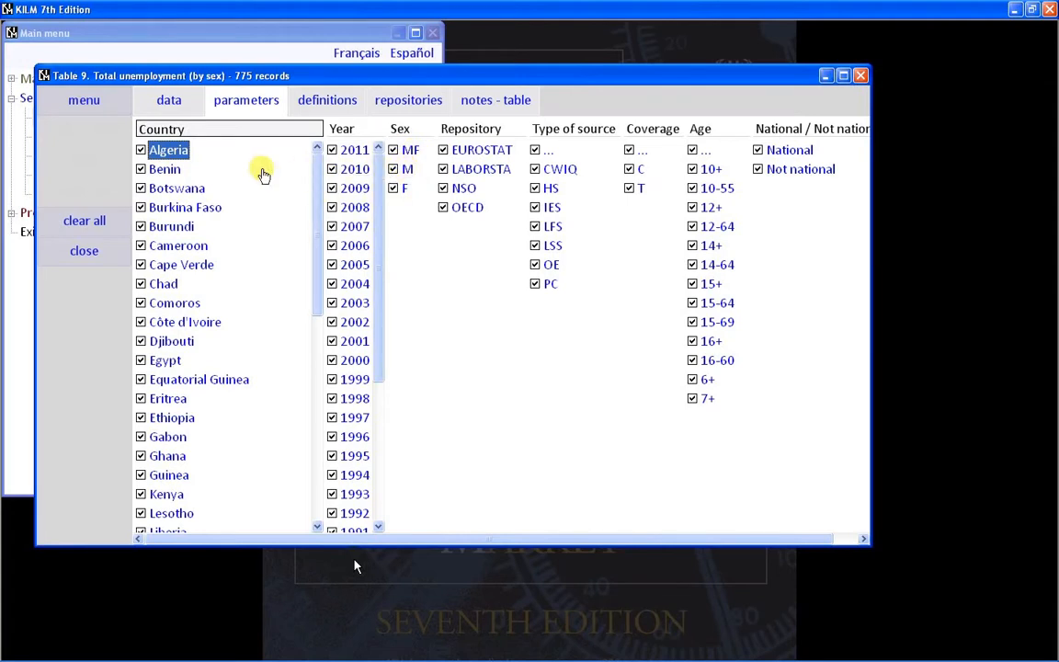
pyautogui.rightClick(194, 157)
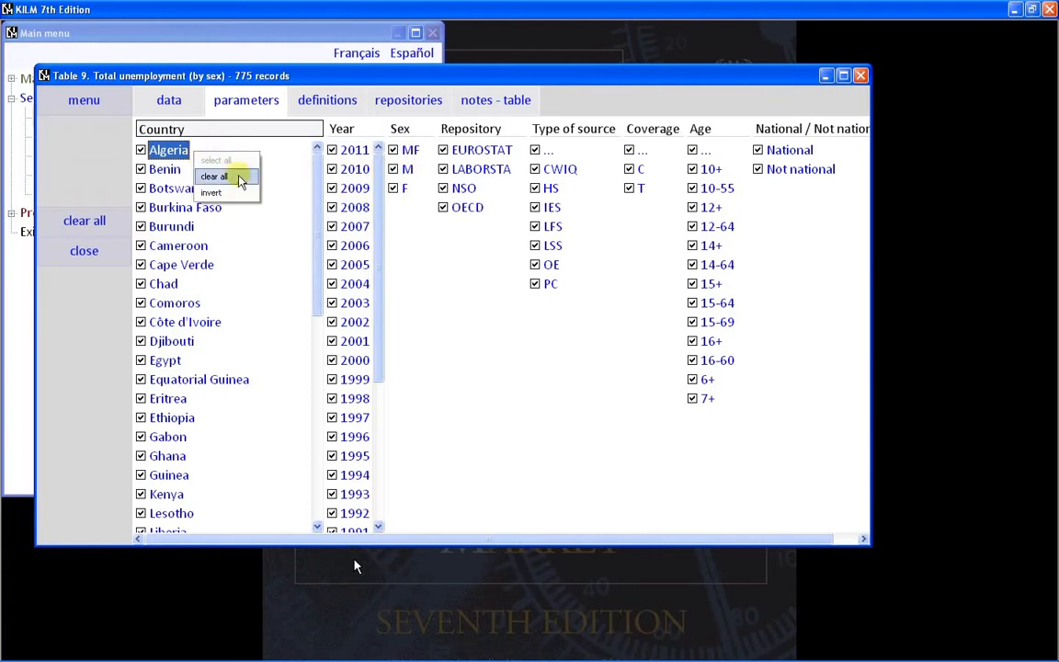
pyautogui.click(240, 180)
pyautogui.rightClick(192, 150)
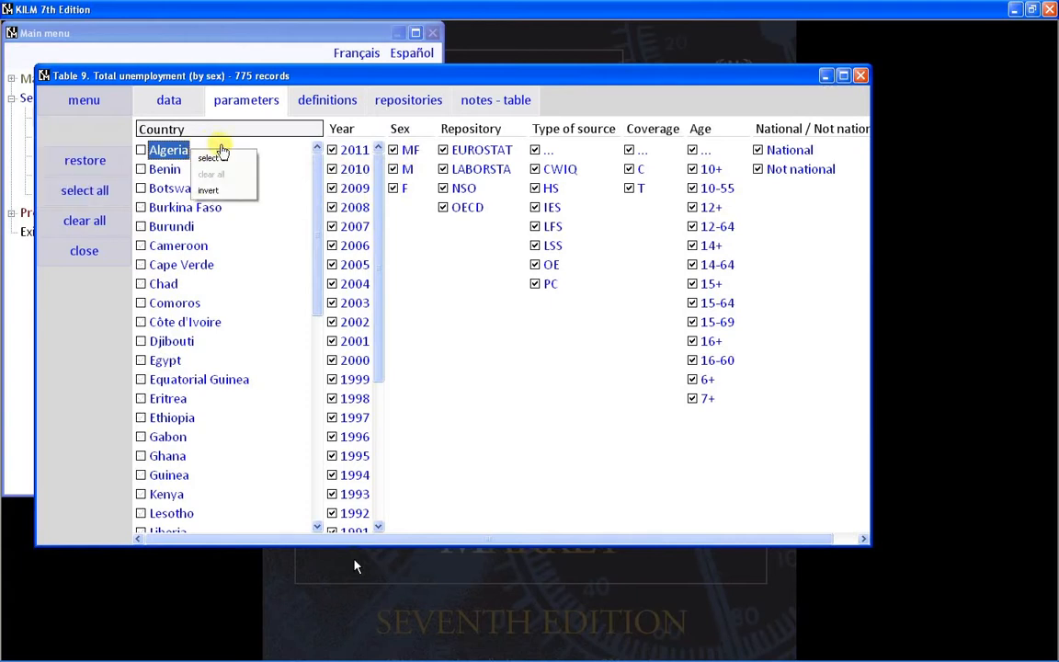
pyautogui.click(230, 158)
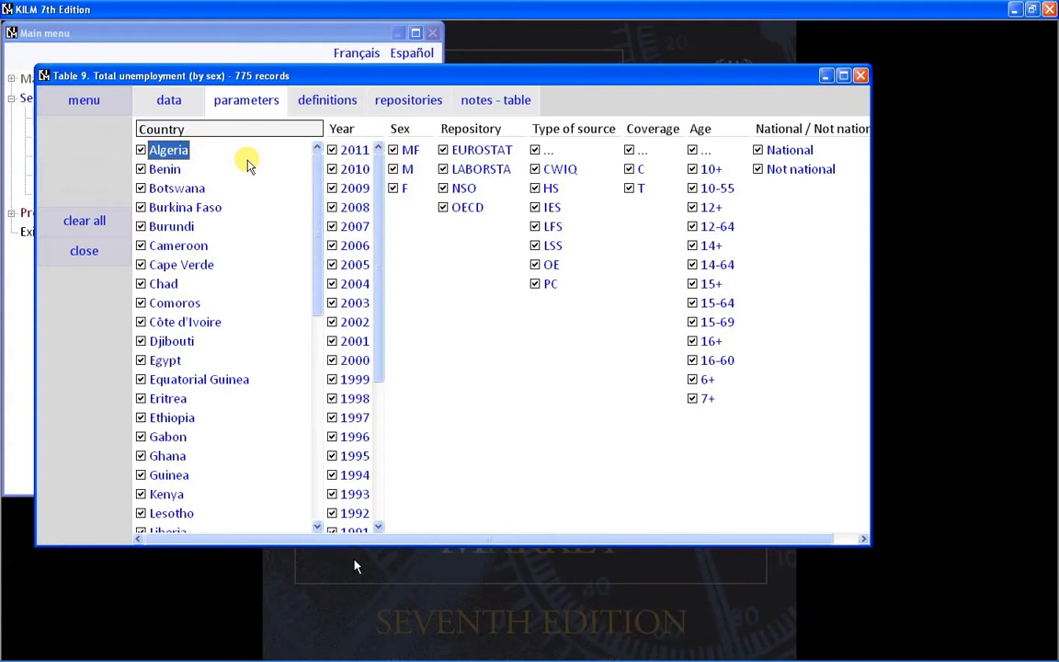
# Deselect Algeria and invert the Country selection twice.
pyautogui.click(188, 154)
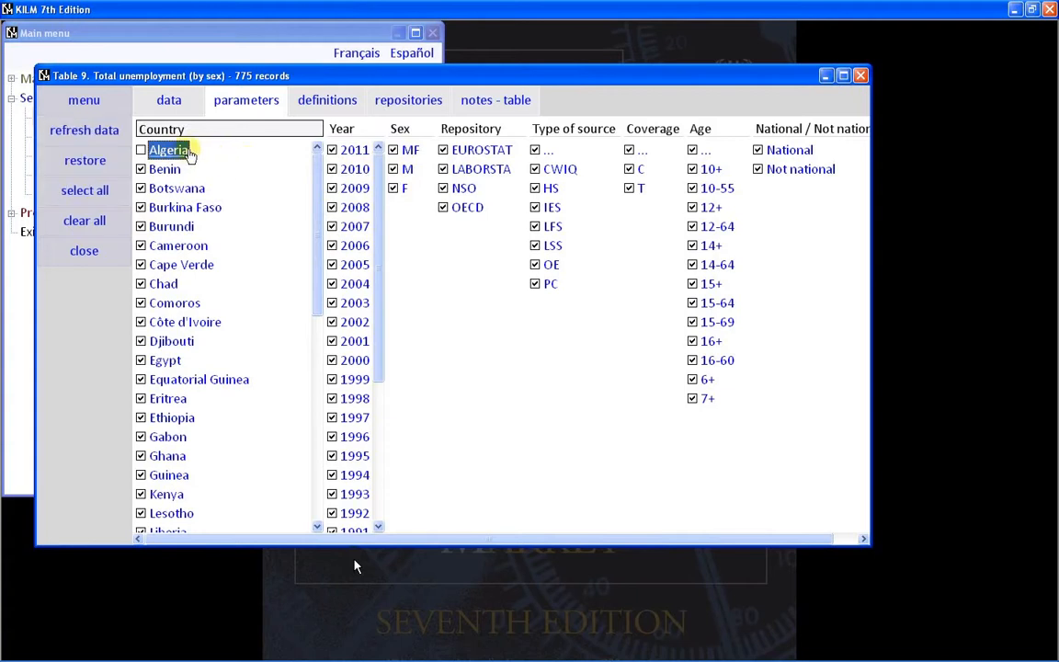
pyautogui.rightClick(195, 152)
pyautogui.click(230, 191)
pyautogui.rightClick(196, 156)
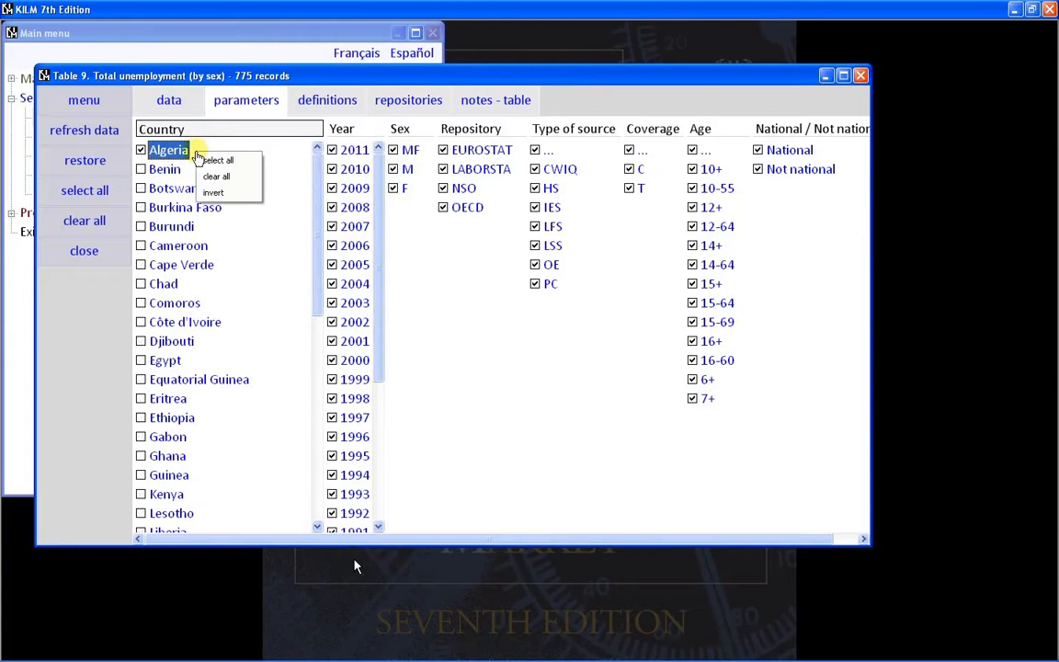
pyautogui.click(241, 193)
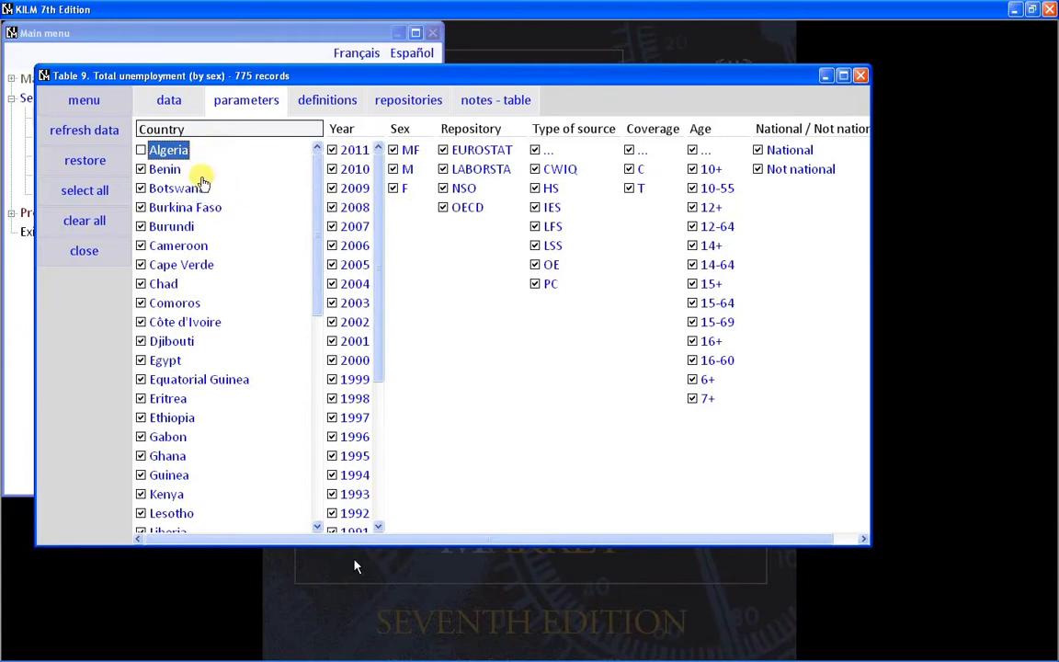
# Clear the whole Country selection and reselect every country using the general commands for that parameter.
pyautogui.click(110, 104)
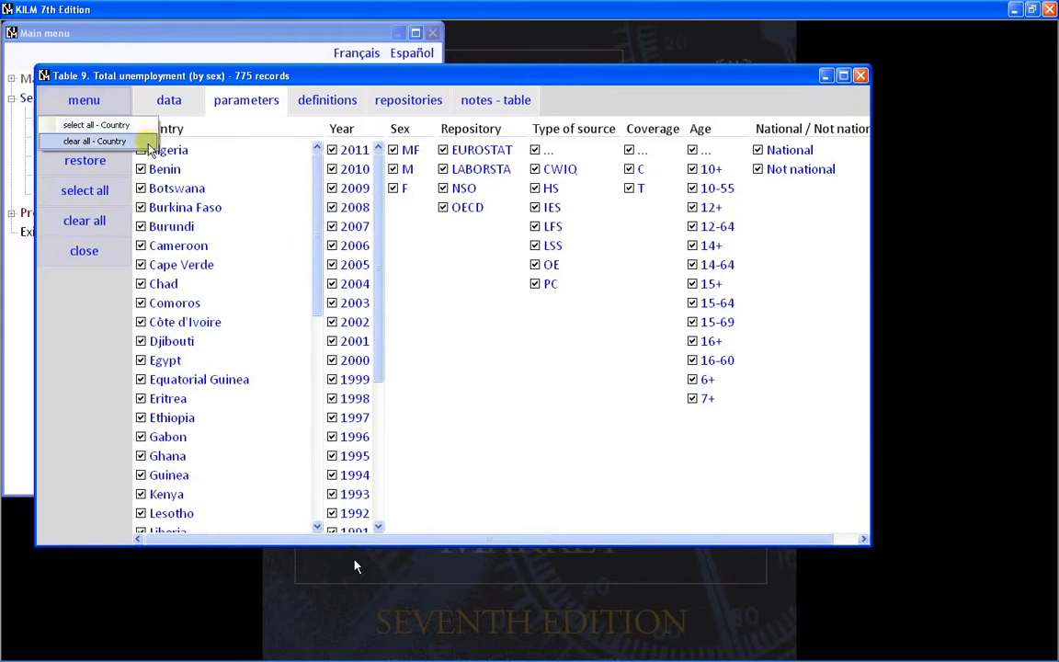
pyautogui.click(140, 142)
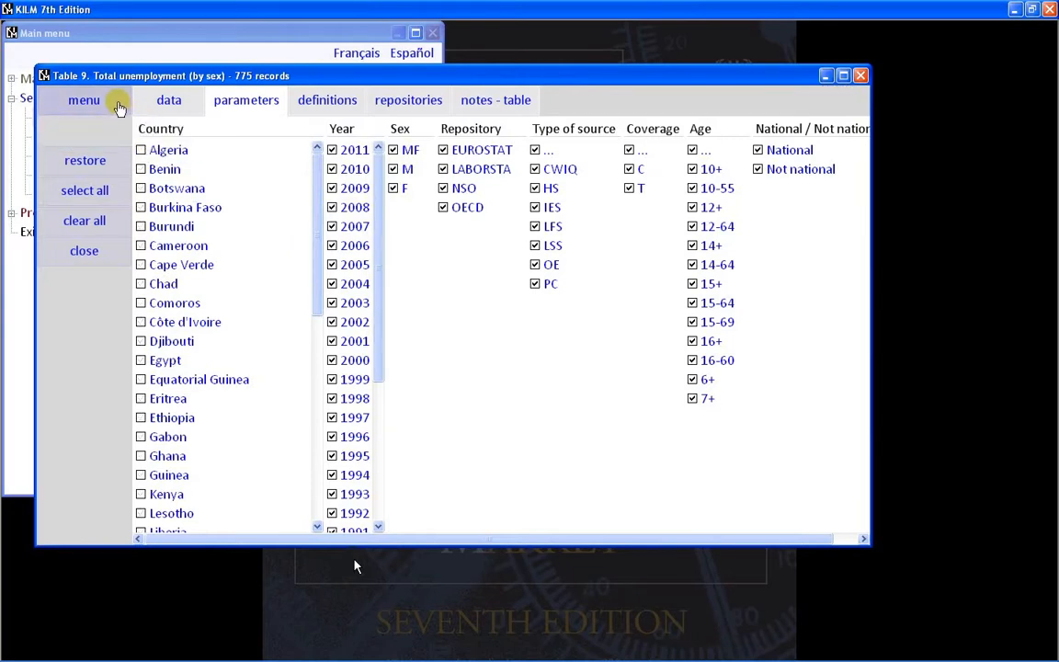
pyautogui.click(119, 105)
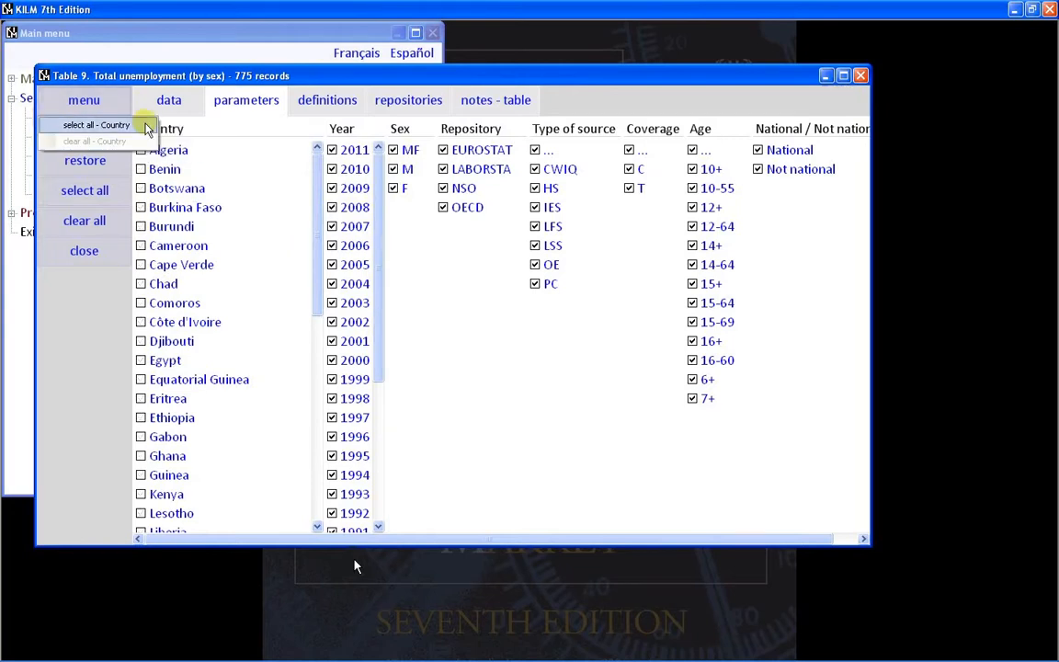
pyautogui.click(148, 129)
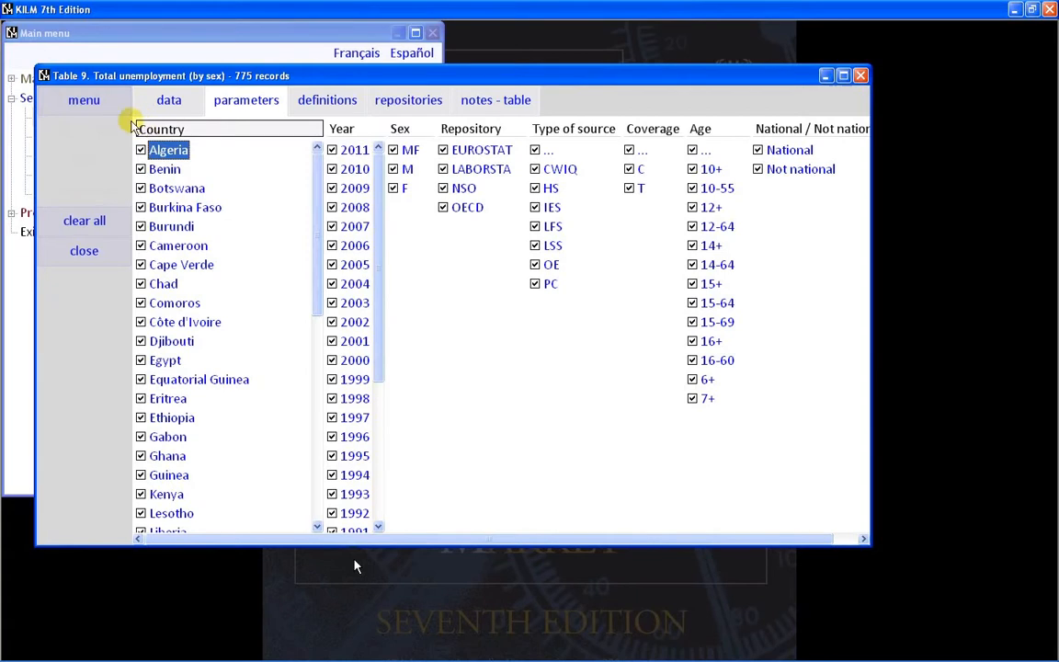
# Clear all countries and select the continuous range from Djibouti up to Algeria.
pyautogui.click(113, 107)
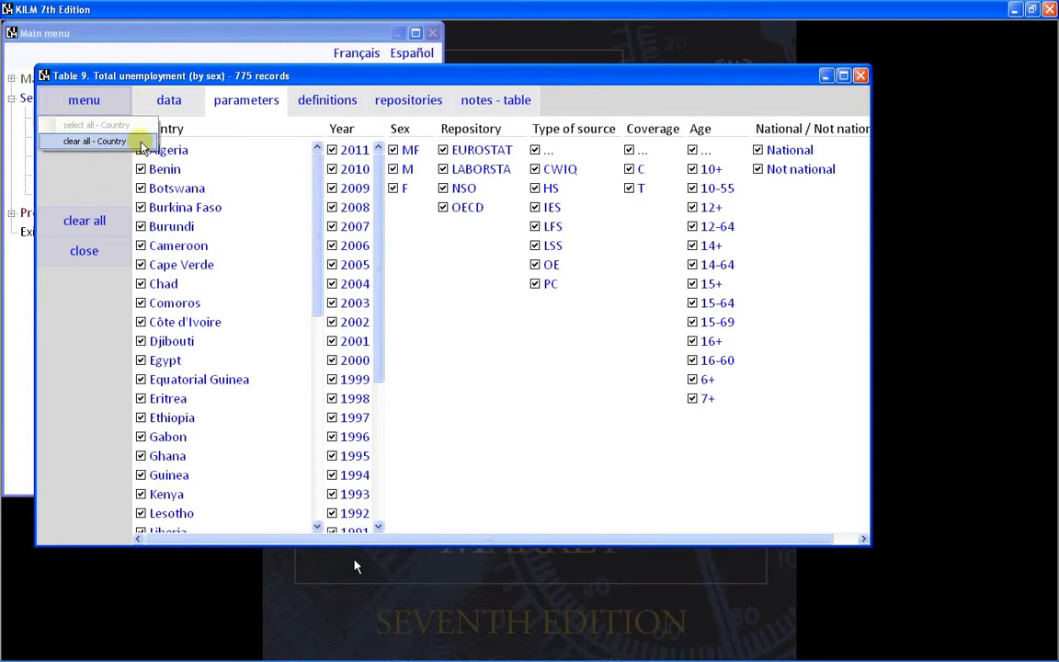
pyautogui.click(142, 145)
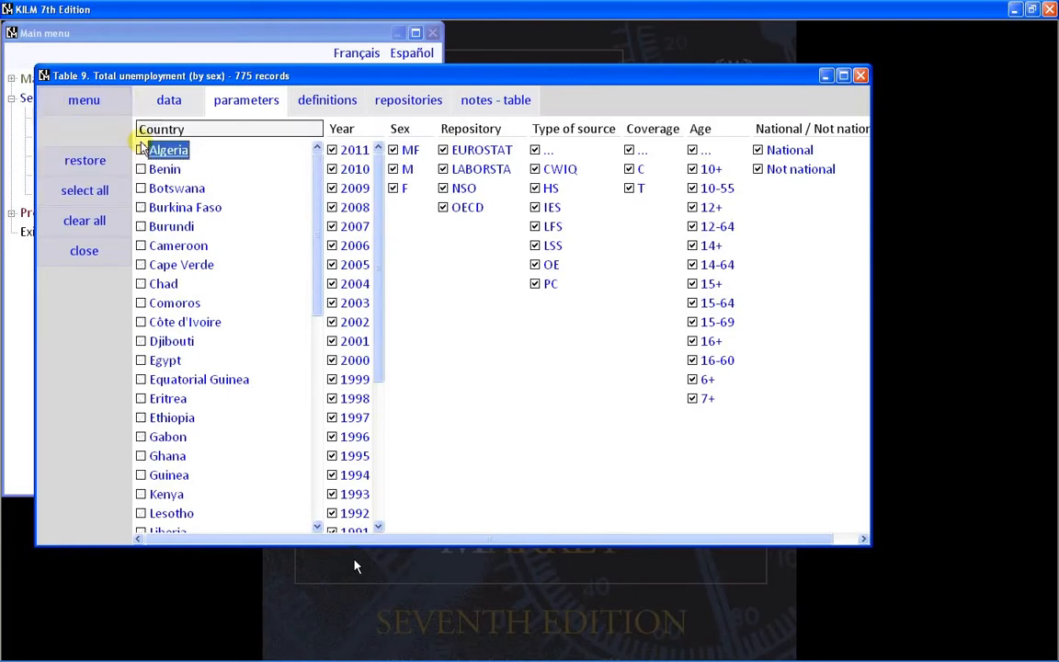
pyautogui.click(174, 341)
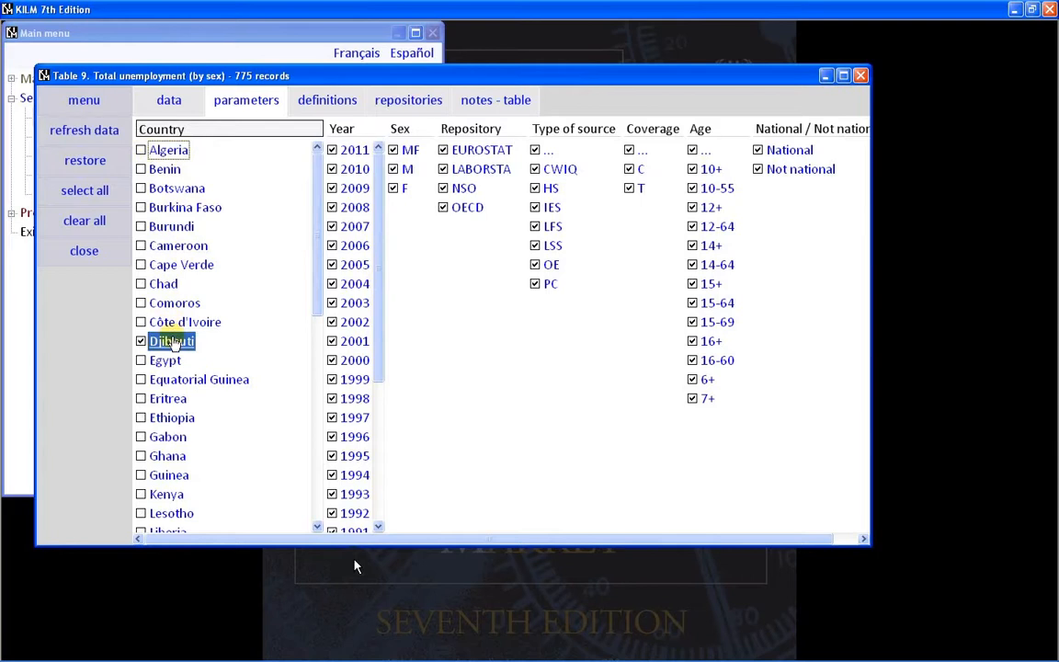
pyautogui.keyDown('shift'); pyautogui.click(172, 151); pyautogui.keyUp('shift')
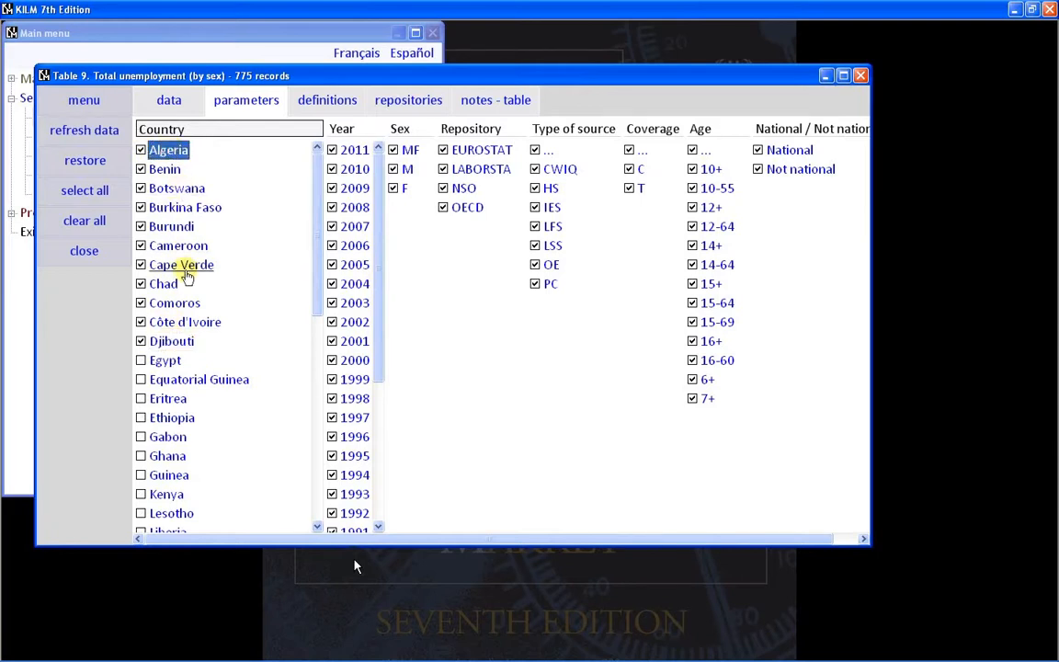
# Clear the Country selection, select Djibouti and extend the range upward to include Côte d'Ivoire and Comoros.
pyautogui.rightClick(200, 348)
pyautogui.click(243, 366)
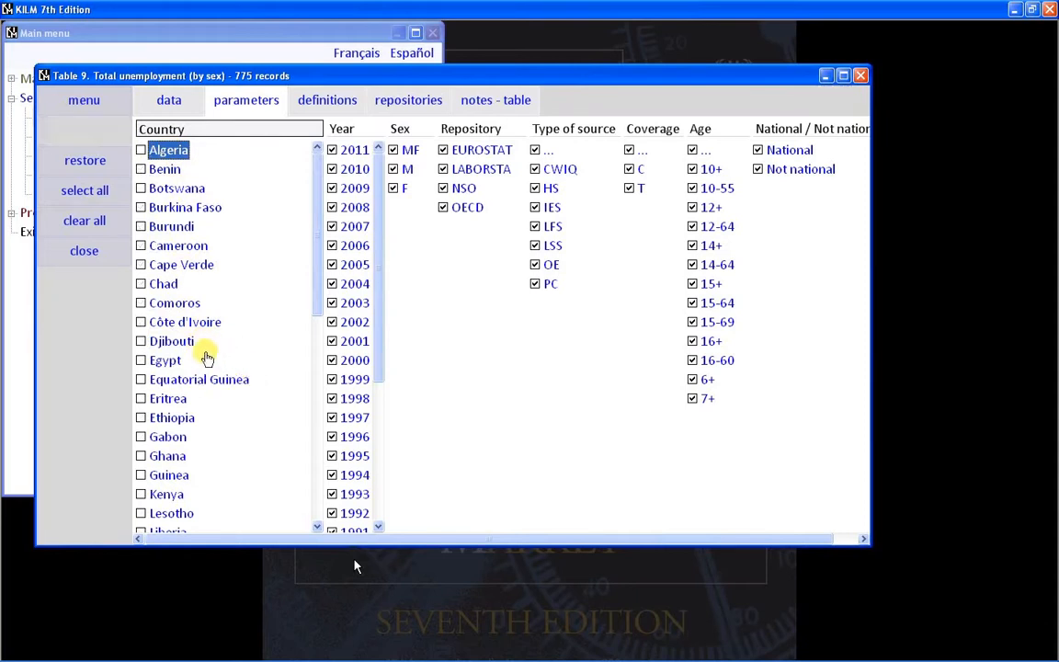
pyautogui.click(177, 342)
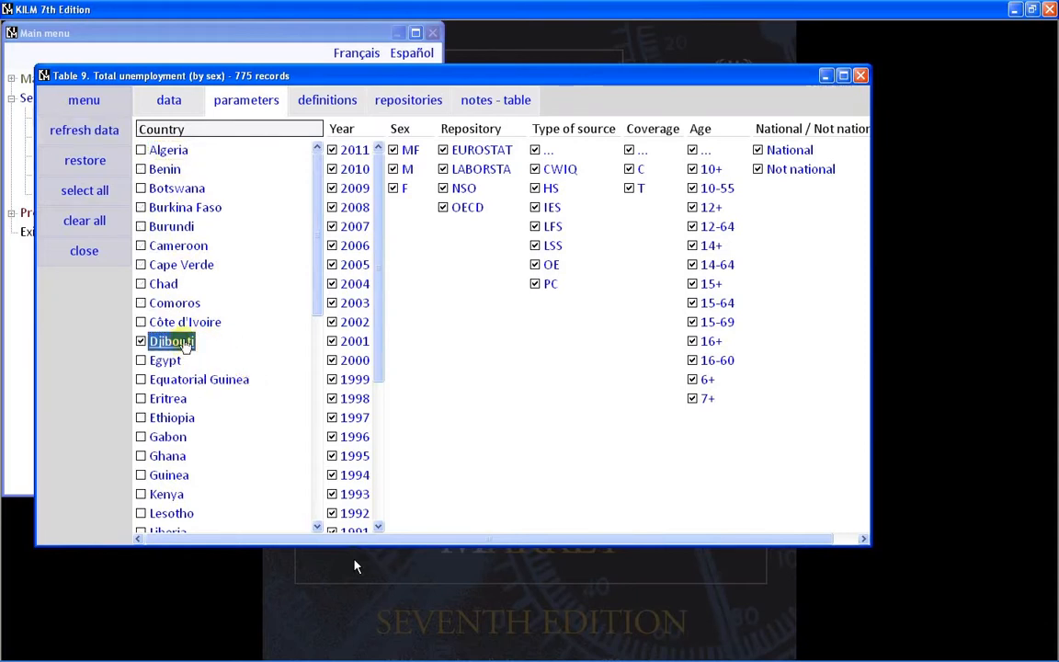
pyautogui.hotkey('shift', 'Up')
pyautogui.hotkey('shift', 'Up')
pyautogui.hotkey('shift', 'Up')
pyautogui.hotkey('shift', 'Up')
pyautogui.hotkey('shift', 'Up')
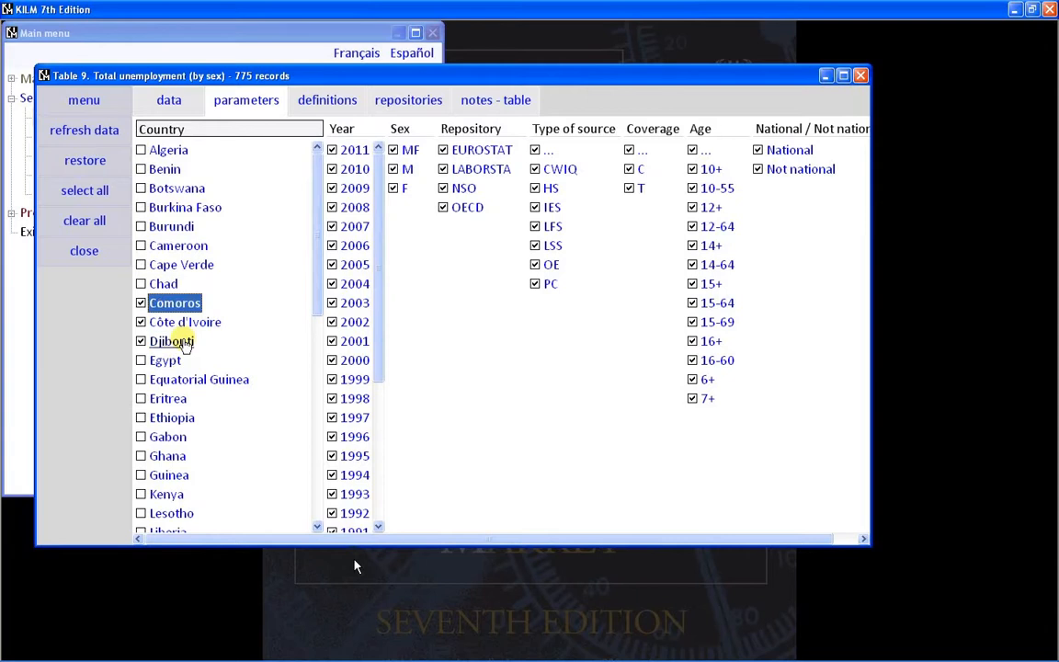
# Shrink the selected country range to Côte d'Ivoire and Djibouti.
pyautogui.hotkey('shift', 'Down')
pyautogui.hotkey('shift', 'Down')
pyautogui.hotkey('shift', 'Down')
pyautogui.hotkey('shift', 'Down')
pyautogui.hotkey('shift', 'Down')
pyautogui.hotkey('shift', 'Down')
pyautogui.hotkey('shift', 'Down')
pyautogui.hotkey('shift', 'Down')
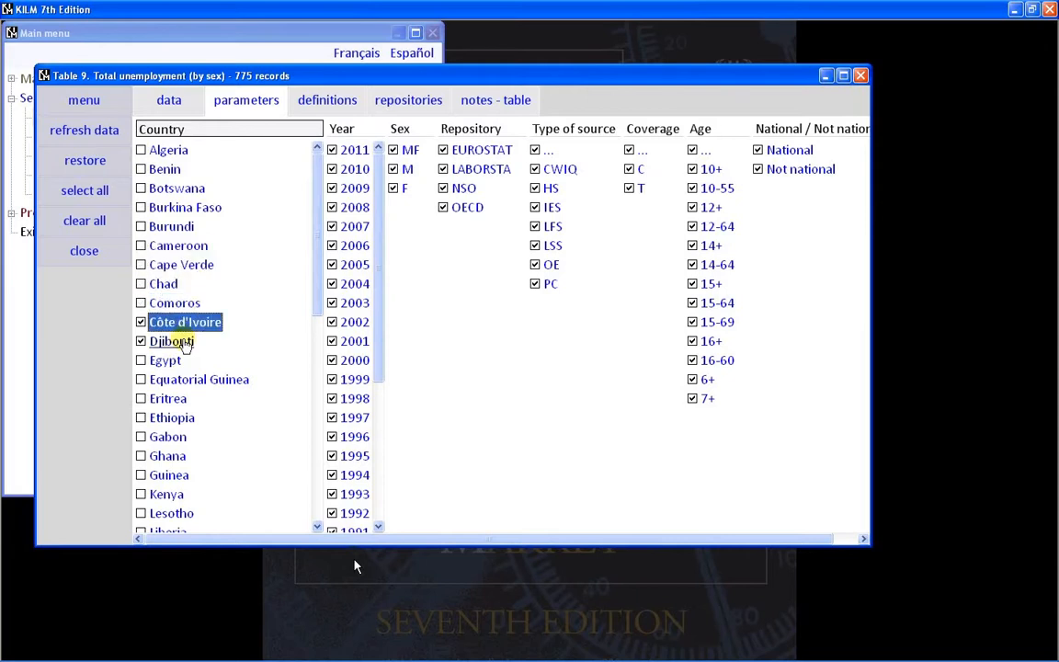
# Extend the Country selection upward so it covers every country from Djibouti to Algeria.
pyautogui.hotkey('shift', 'Up')
pyautogui.hotkey('shift', 'Up')
pyautogui.hotkey('shift', 'Up')
pyautogui.hotkey('shift', 'Up')
pyautogui.hotkey('shift', 'Up')
pyautogui.hotkey('shift', 'Up')
pyautogui.hotkey('shift', 'Up')
pyautogui.hotkey('shift', 'Up')
pyautogui.hotkey('shift', 'Up')
pyautogui.hotkey('shift', 'Up')
pyautogui.hotkey('shift', 'Up')
pyautogui.hotkey('shift', 'Up')
pyautogui.hotkey('shift', 'Up')
pyautogui.hotkey('shift', 'Up')
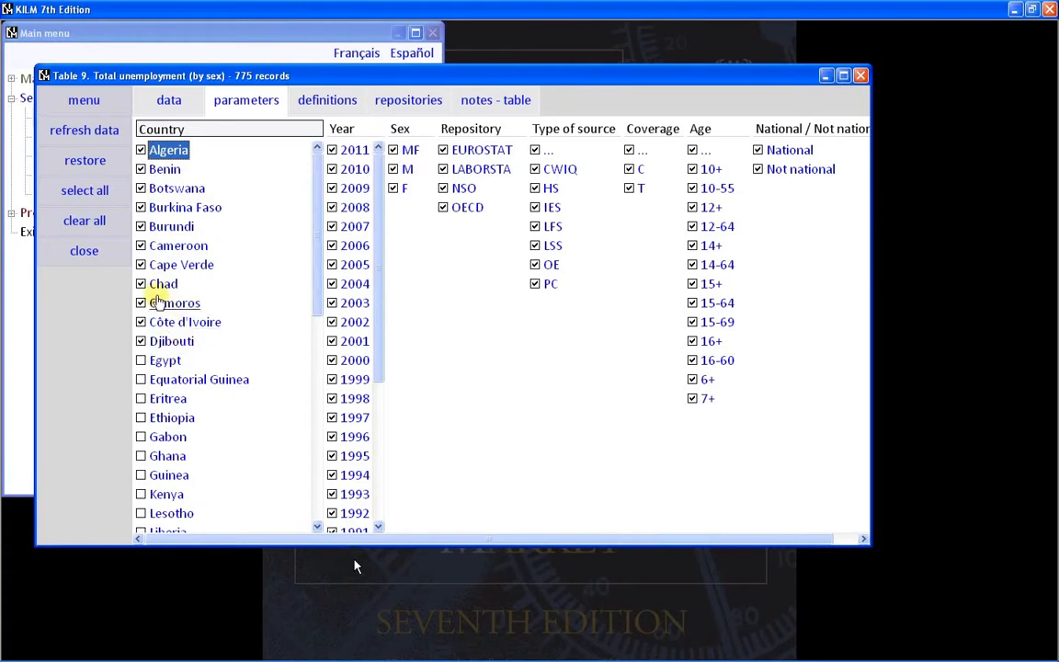
# Refresh the Table 9 data for the selected countries and review which parameter values remain checked.
pyautogui.click(126, 134)
pyautogui.click(144, 173)
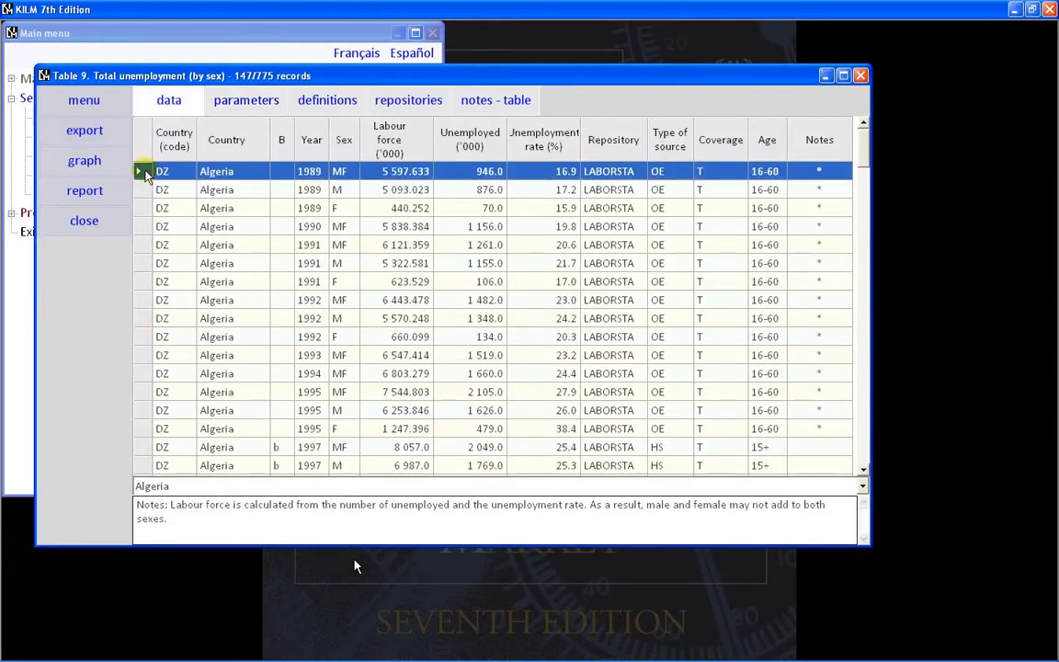
pyautogui.click(256, 111)
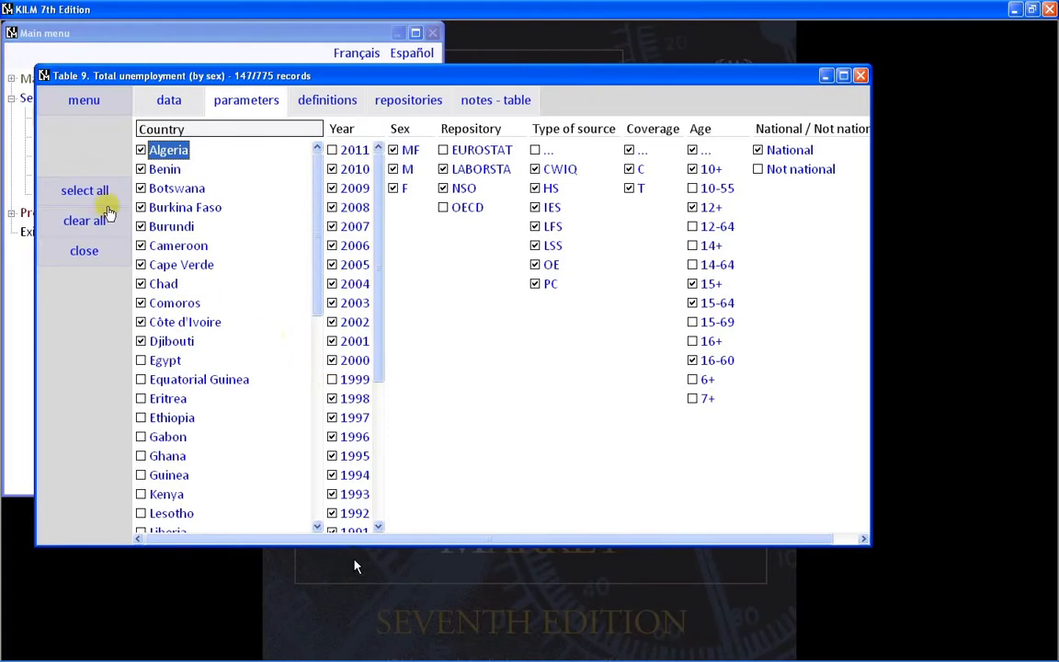
pyautogui.click(147, 98)
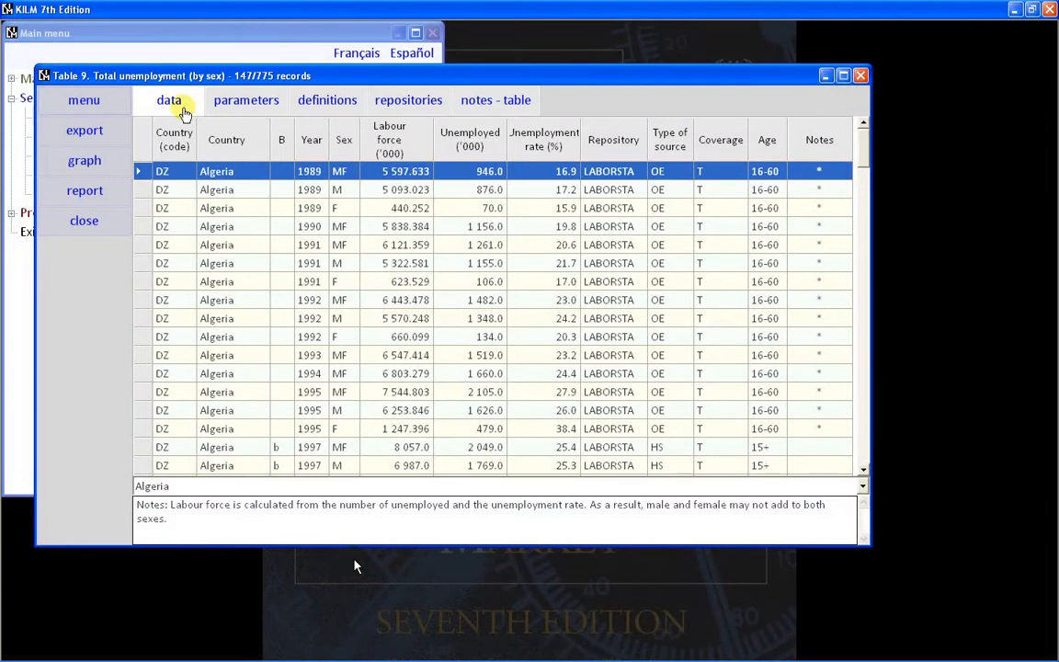
# View the manuscript that accompanies Table 9 and close it.
pyautogui.click(118, 103)
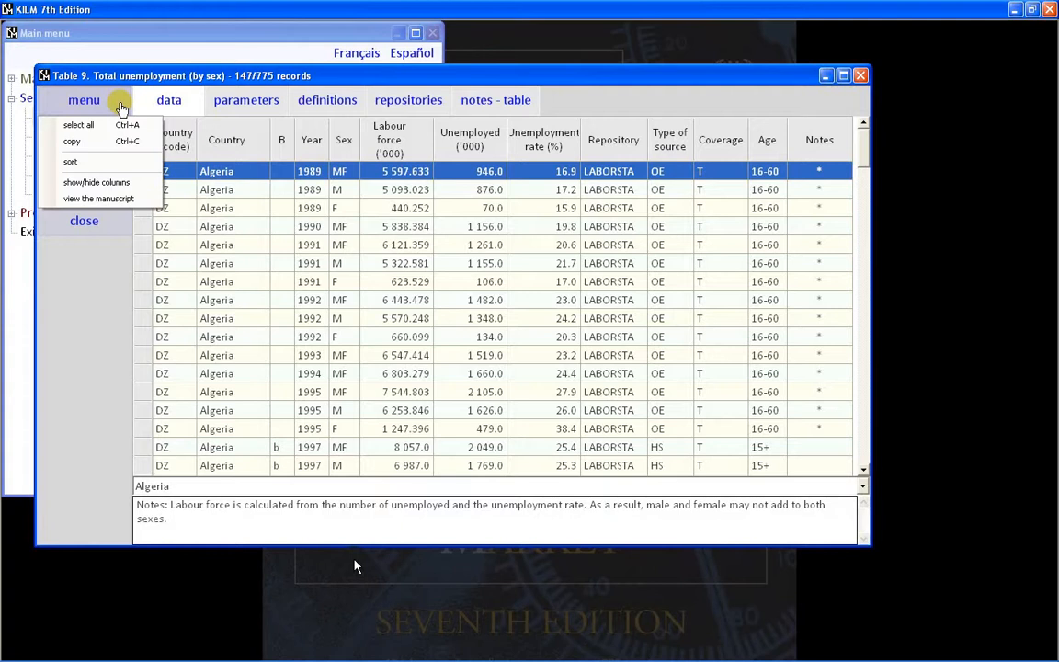
pyautogui.click(147, 199)
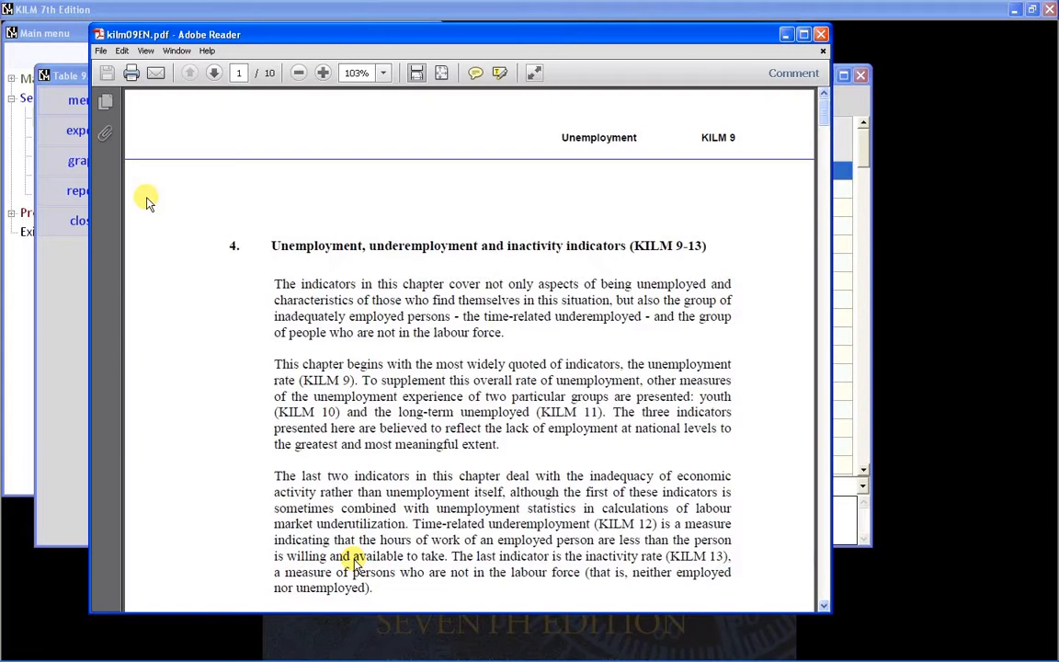
pyautogui.click(822, 35)
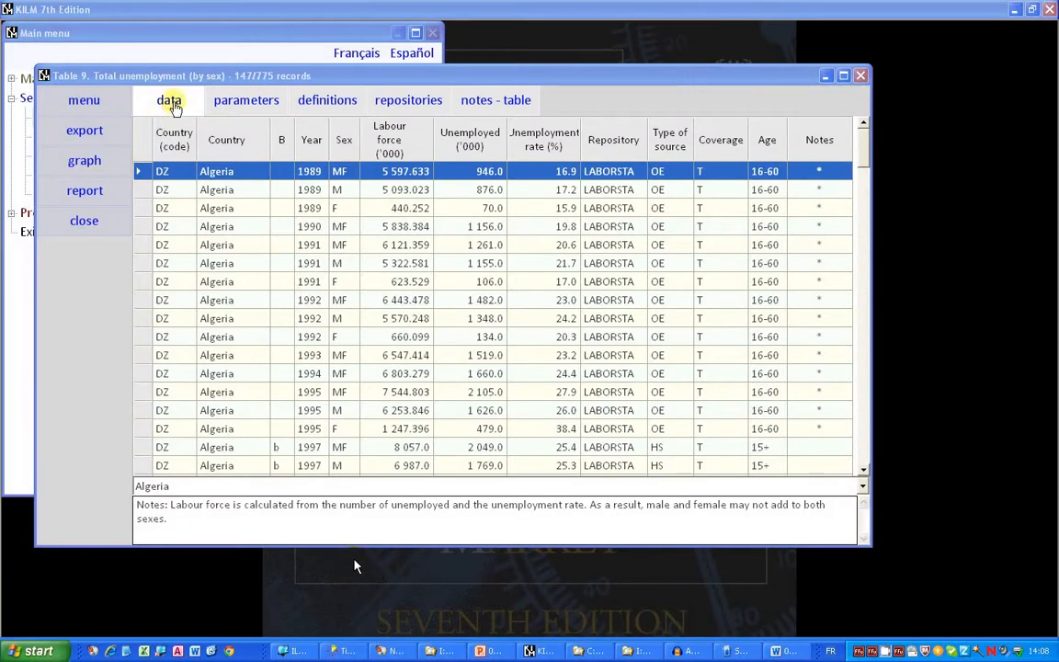
# Sort the table records by Labour force ('000) in ascending order.
pyautogui.click(117, 108)
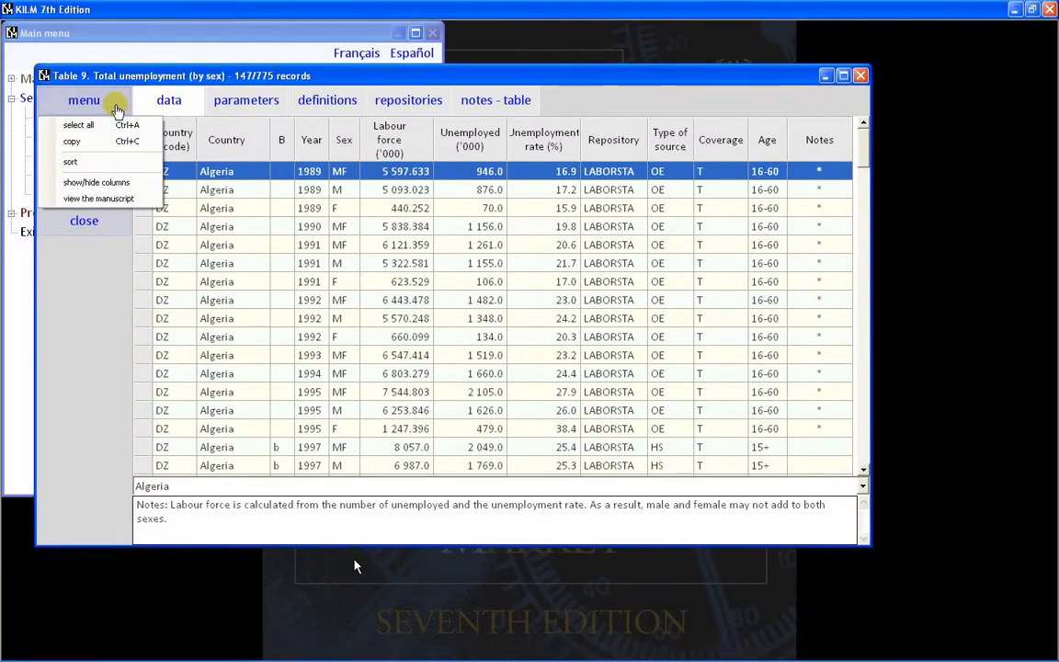
pyautogui.click(155, 166)
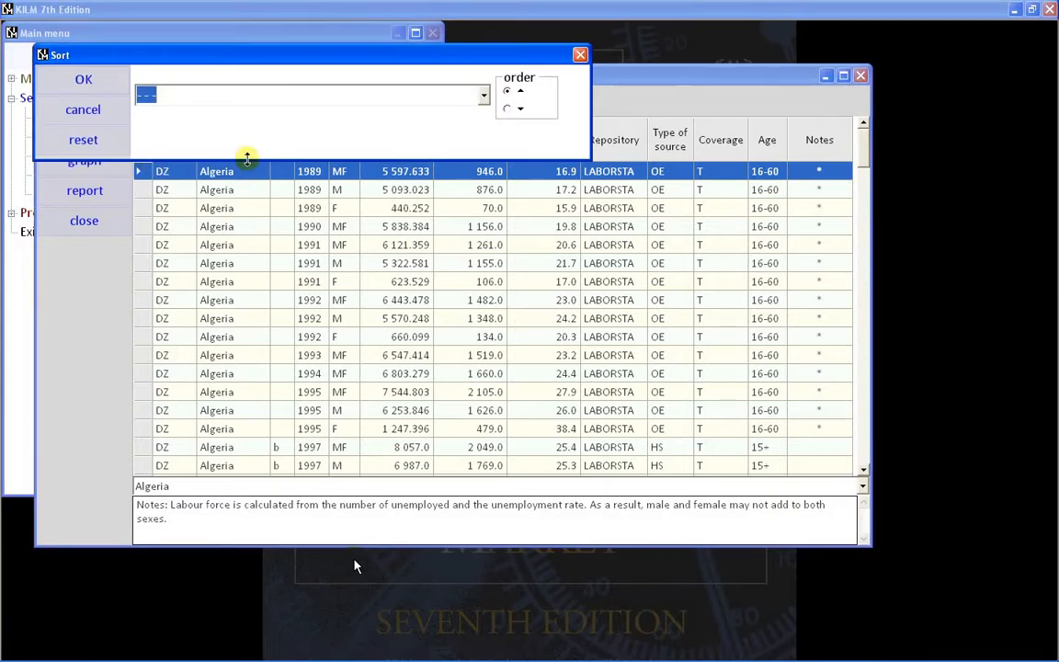
pyautogui.moveTo(485, 101); pyautogui.dragTo(443, 217)
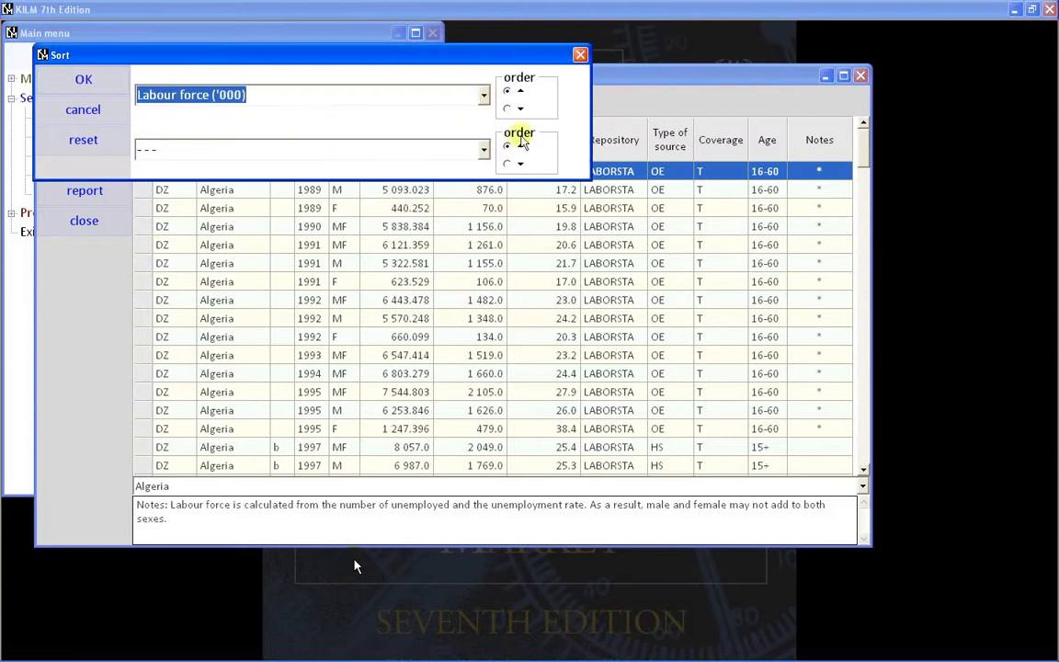
pyautogui.click(508, 108)
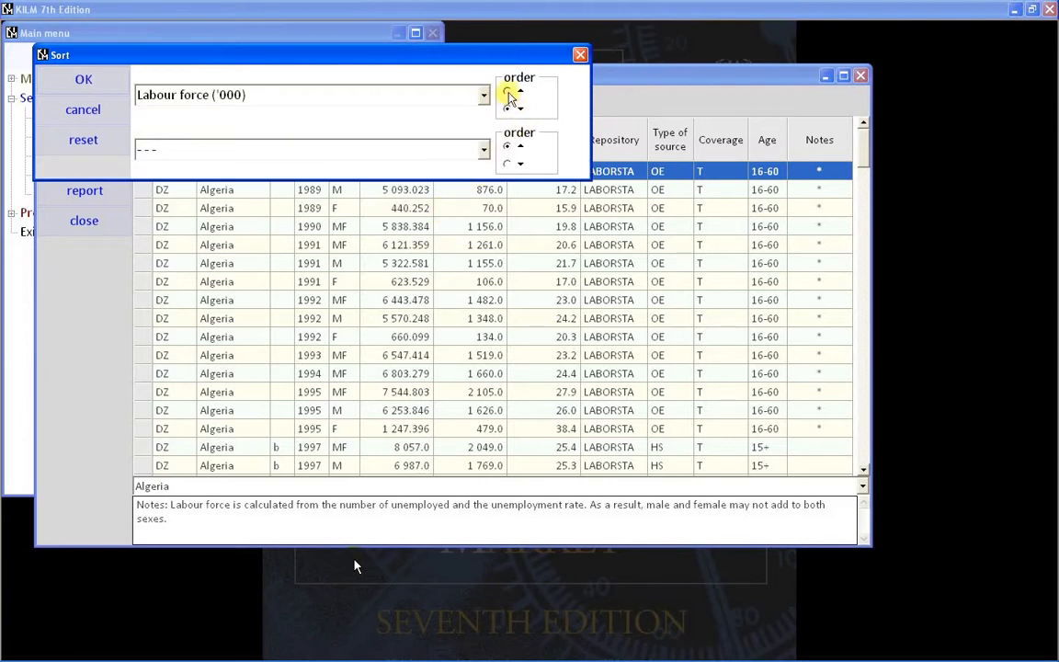
pyautogui.click(508, 93)
pyautogui.click(83, 80)
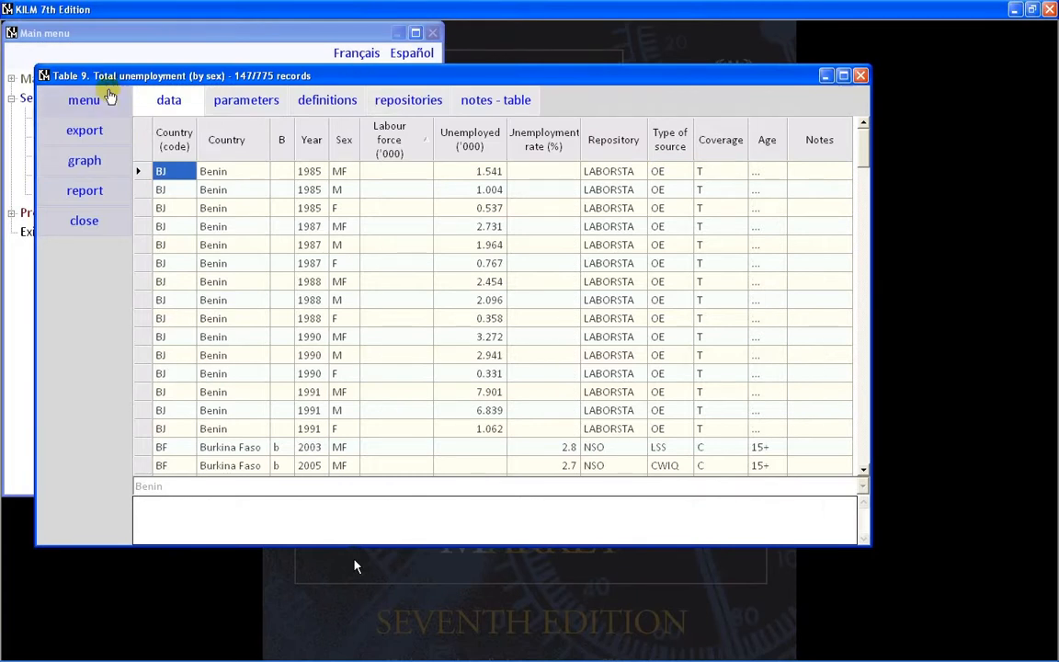
# Reset the table's sort settings to restore the original record order.
pyautogui.click(101, 97)
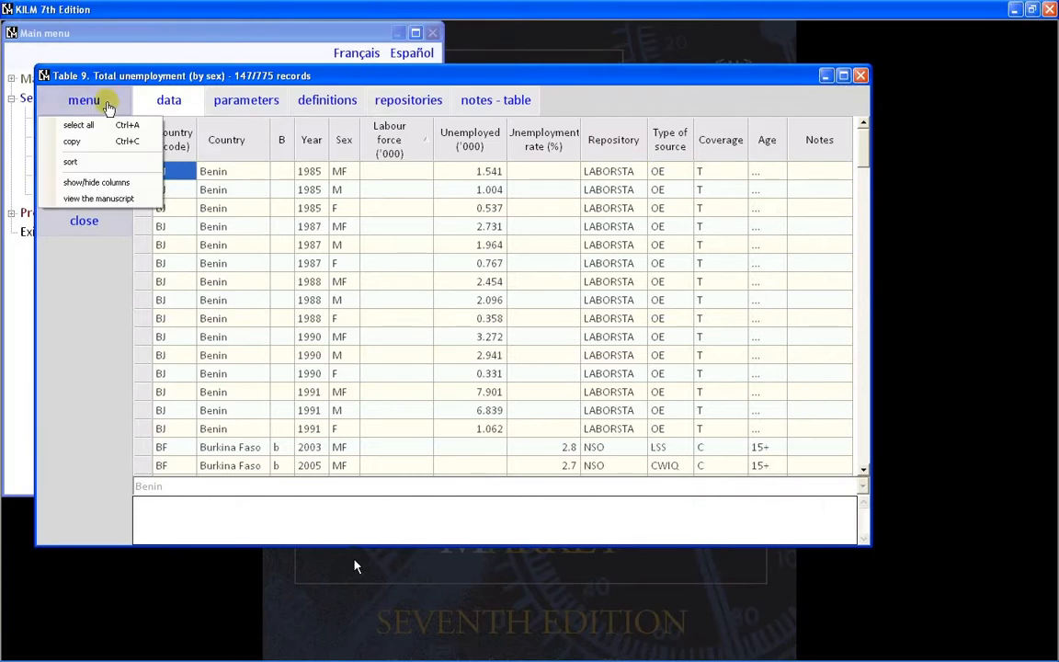
pyautogui.click(134, 161)
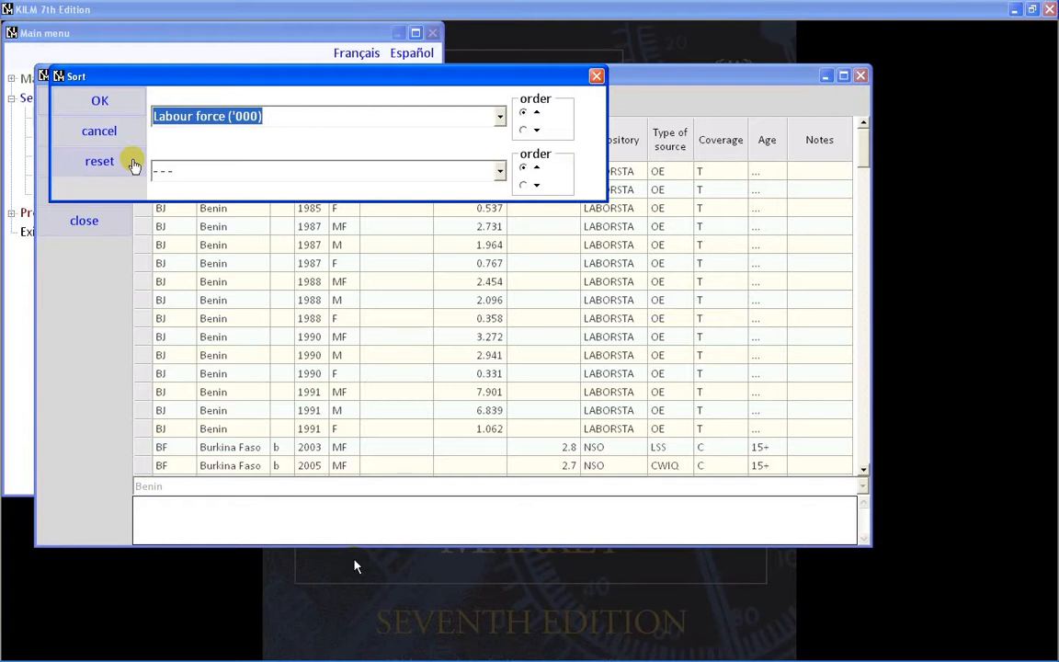
pyautogui.click(99, 162)
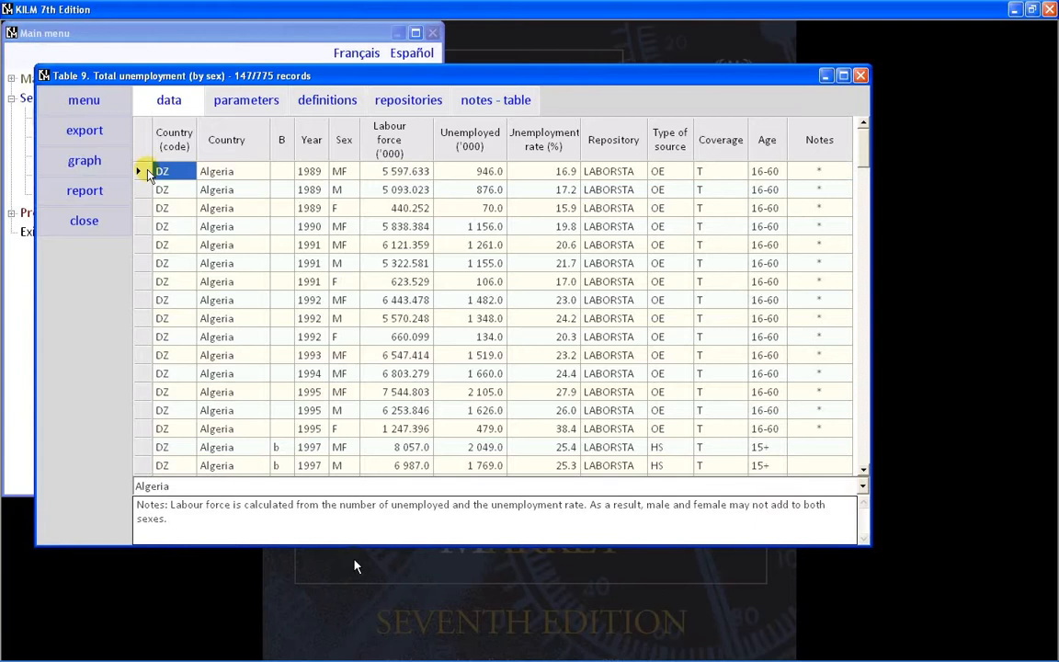
# Hide the Unemployment rate (%), Unemployed ('000) and Labour force ('000) columns.
pyautogui.click(120, 107)
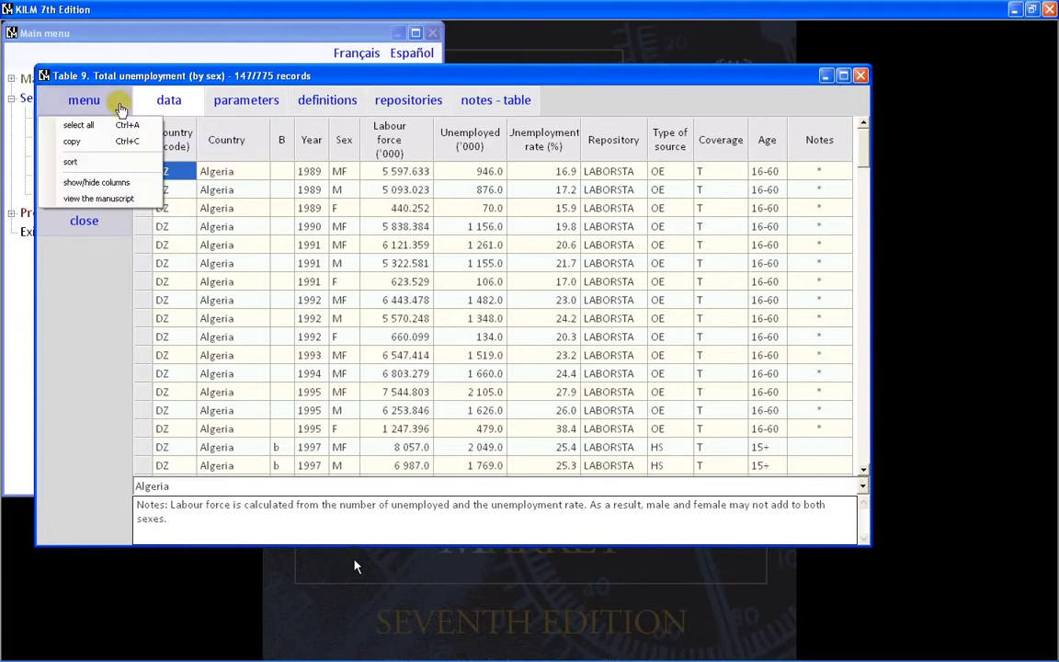
pyautogui.click(147, 184)
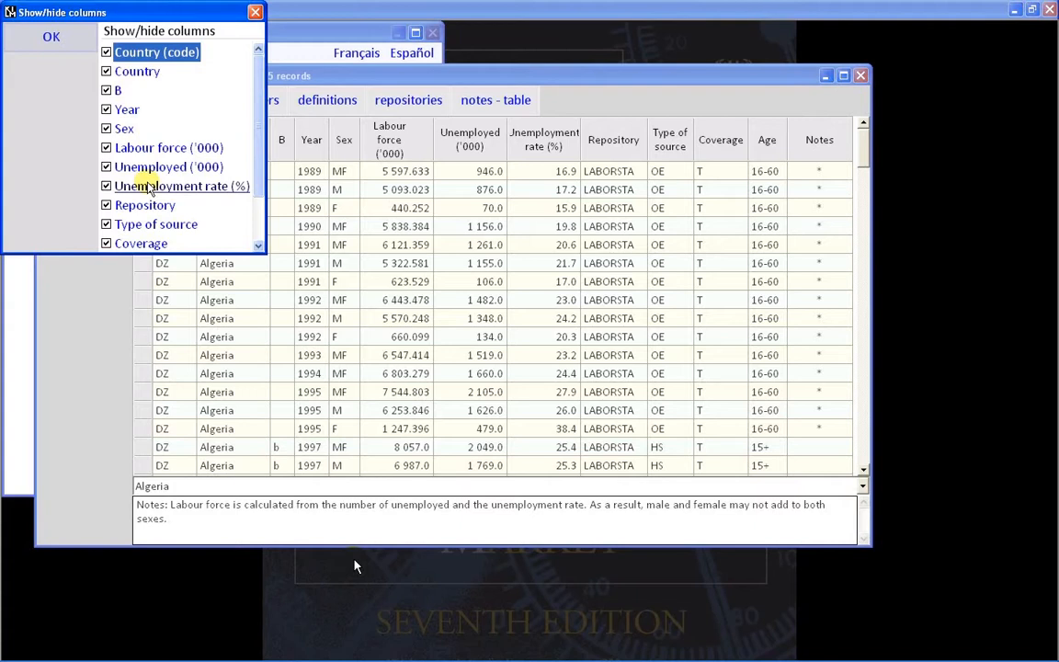
pyautogui.click(147, 186)
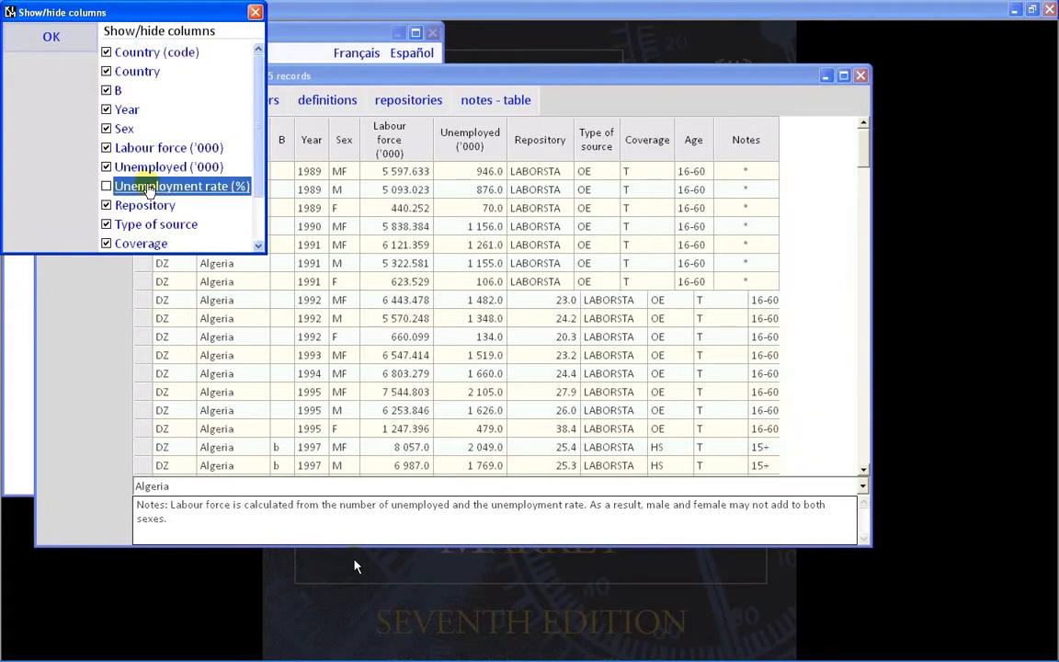
pyautogui.click(157, 167)
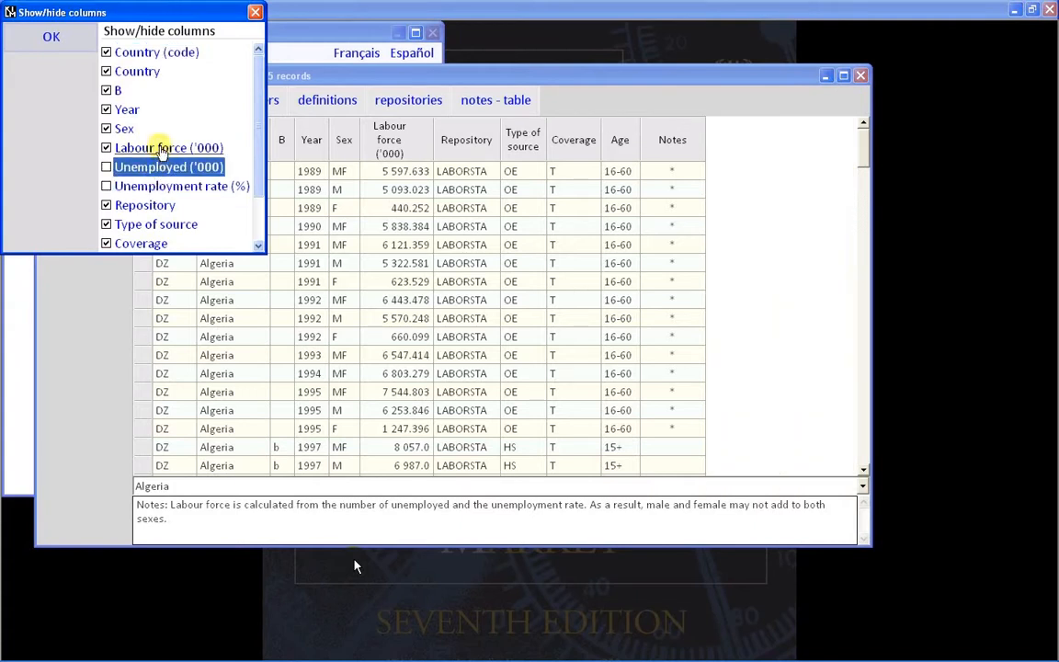
pyautogui.click(160, 148)
# Show the Labour force ('000), Unemployed ('000) and Unemployment rate (%) columns again and close the column settings.
pyautogui.click(161, 149)
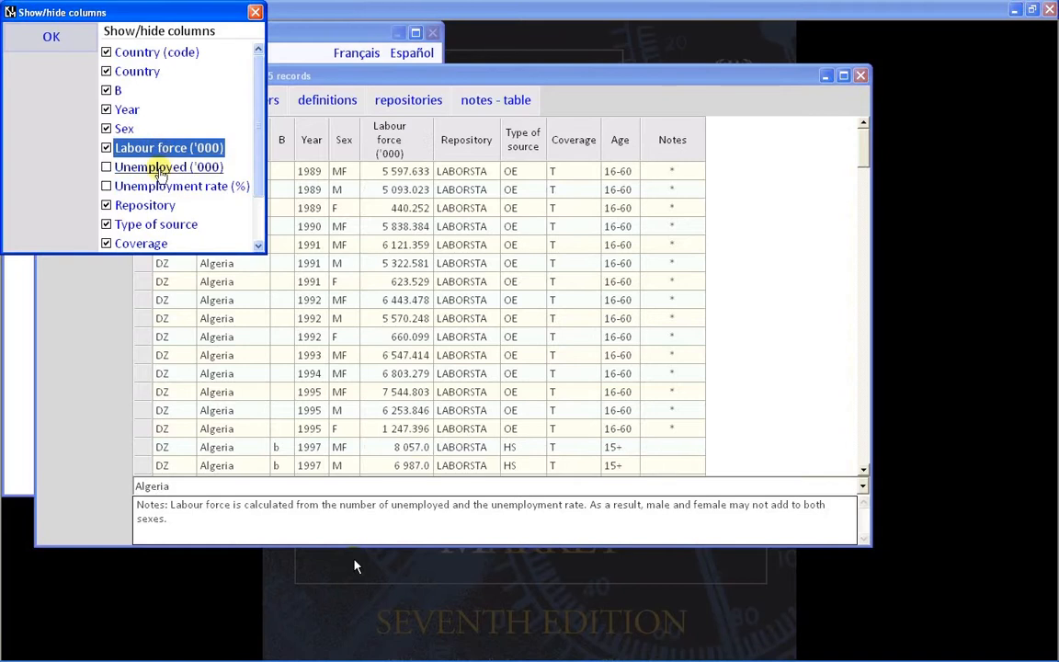
pyautogui.click(158, 169)
pyautogui.click(160, 187)
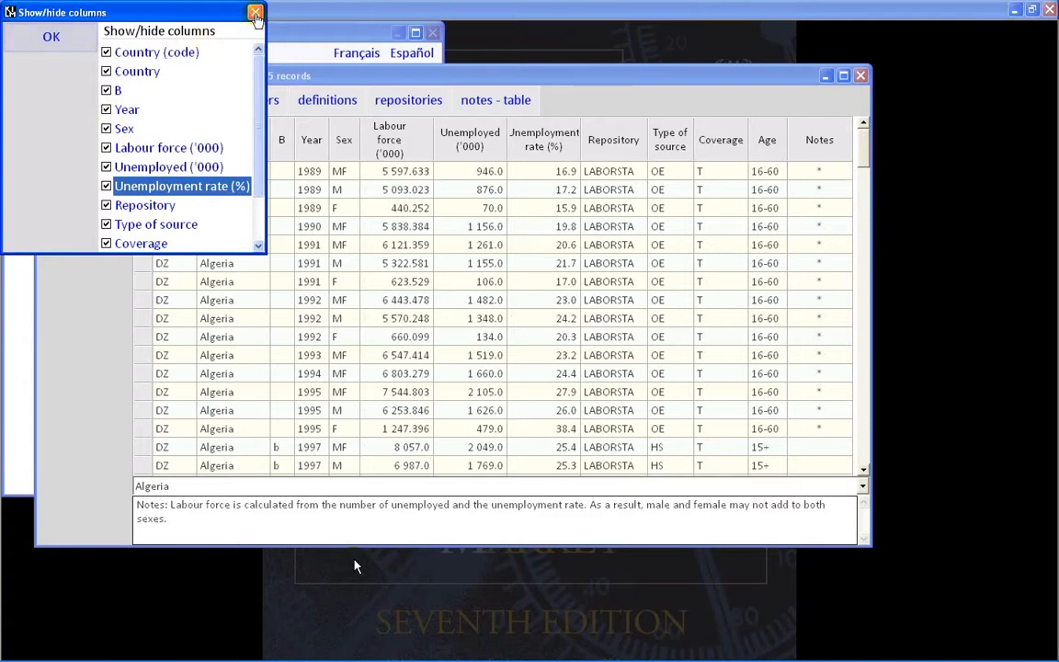
pyautogui.click(256, 13)
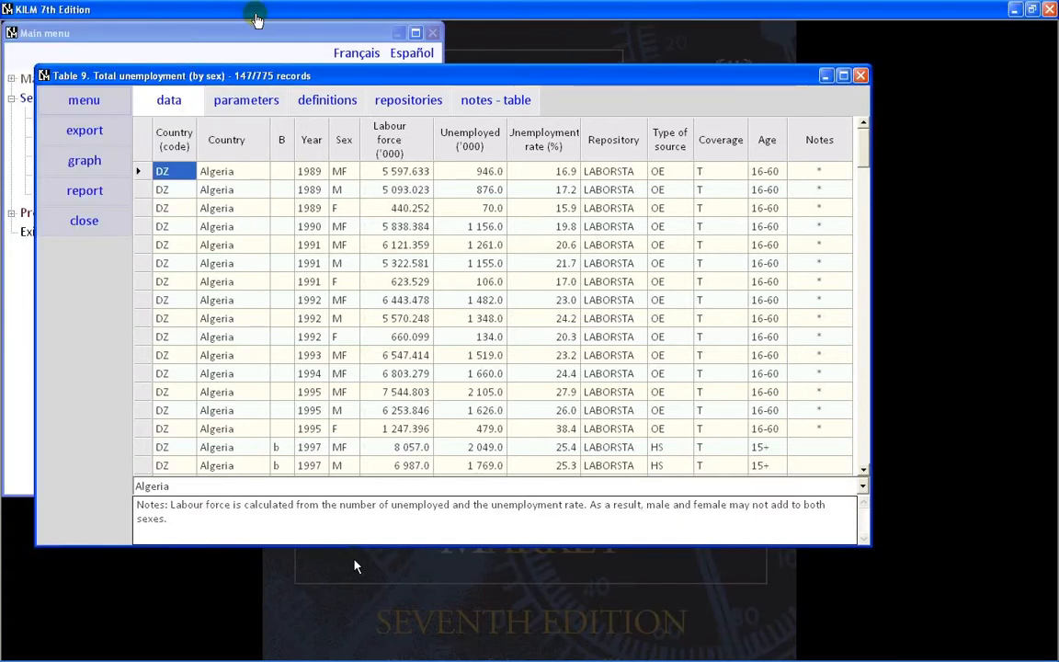
# Examine the graph settings for the table's data, columns and chart type, and close them.
pyautogui.click(142, 174)
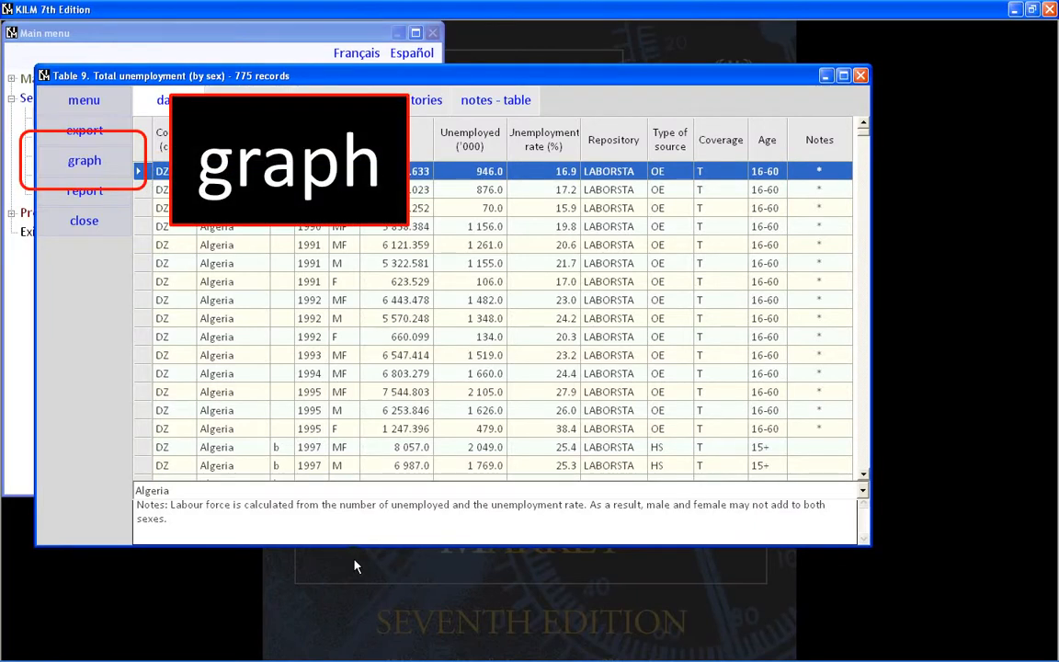
pyautogui.click(185, 108)
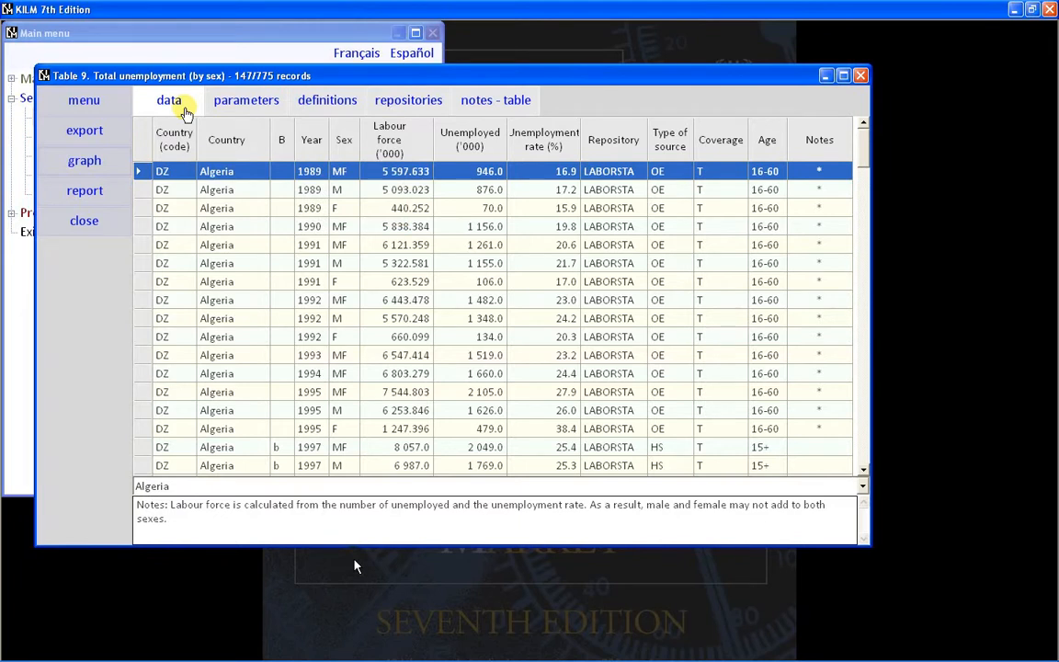
pyautogui.click(118, 161)
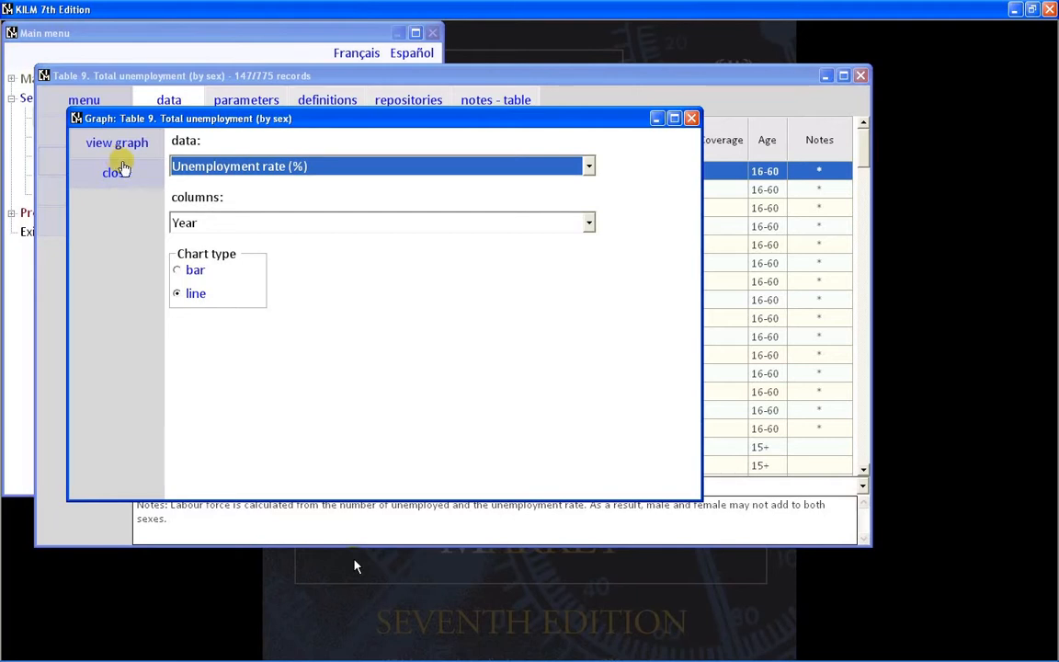
pyautogui.click(116, 173)
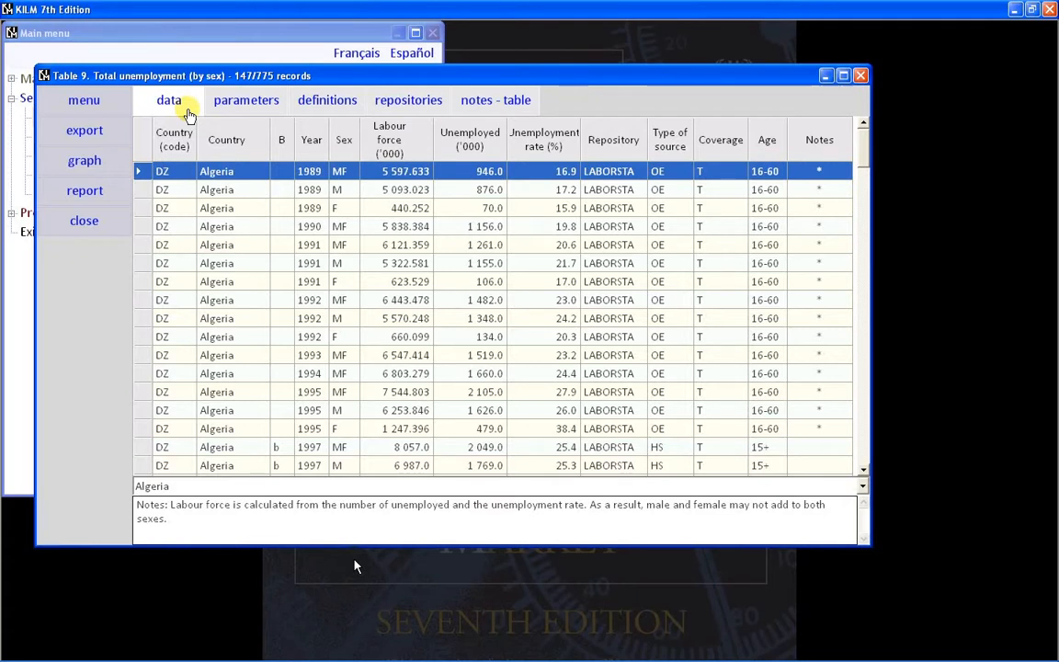
# Try selecting the first nine rows, the columns from Country (code) to Unemployed ('000), and a cell block from Year to Coverage.
pyautogui.moveTo(142, 171); pyautogui.dragTo(161, 310)
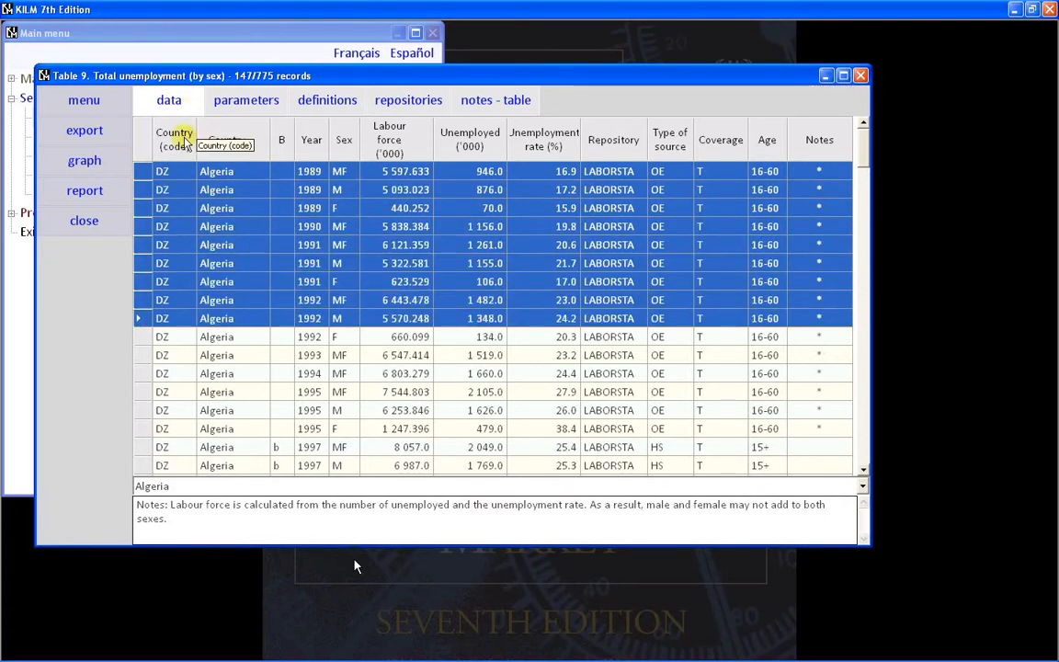
pyautogui.moveTo(178, 135); pyautogui.dragTo(464, 147)
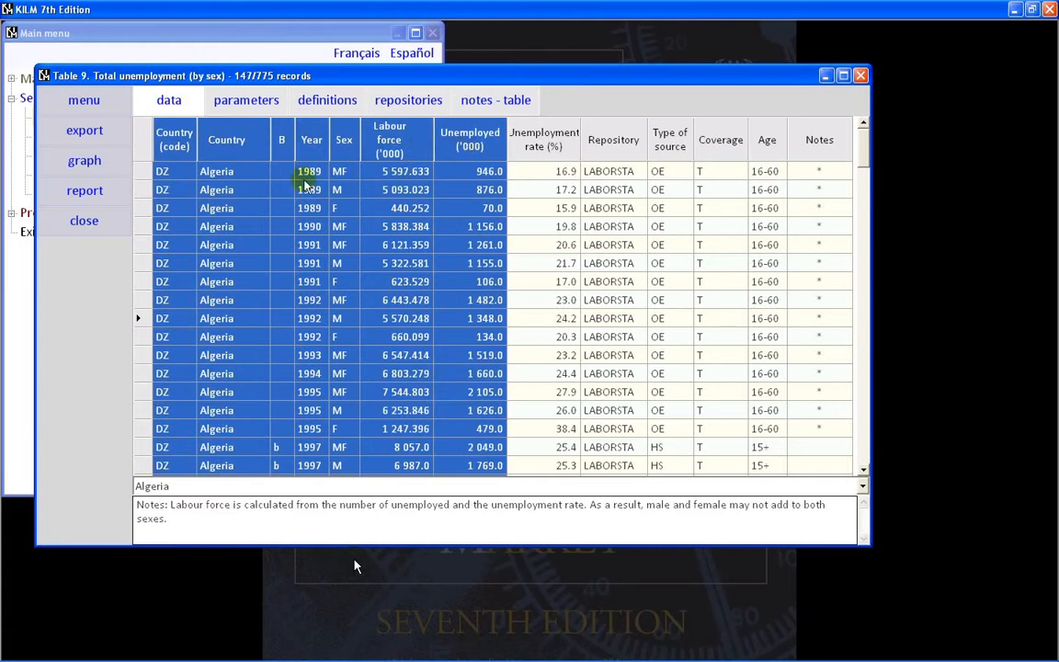
pyautogui.moveTo(296, 190); pyautogui.dragTo(722, 334)
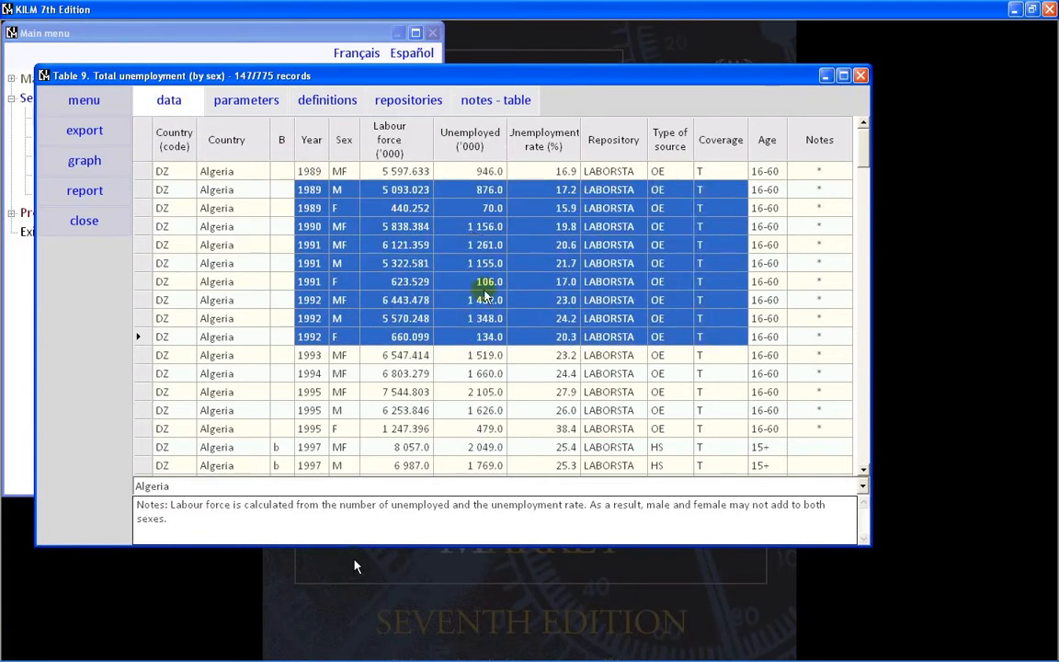
pyautogui.rightClick(247, 190)
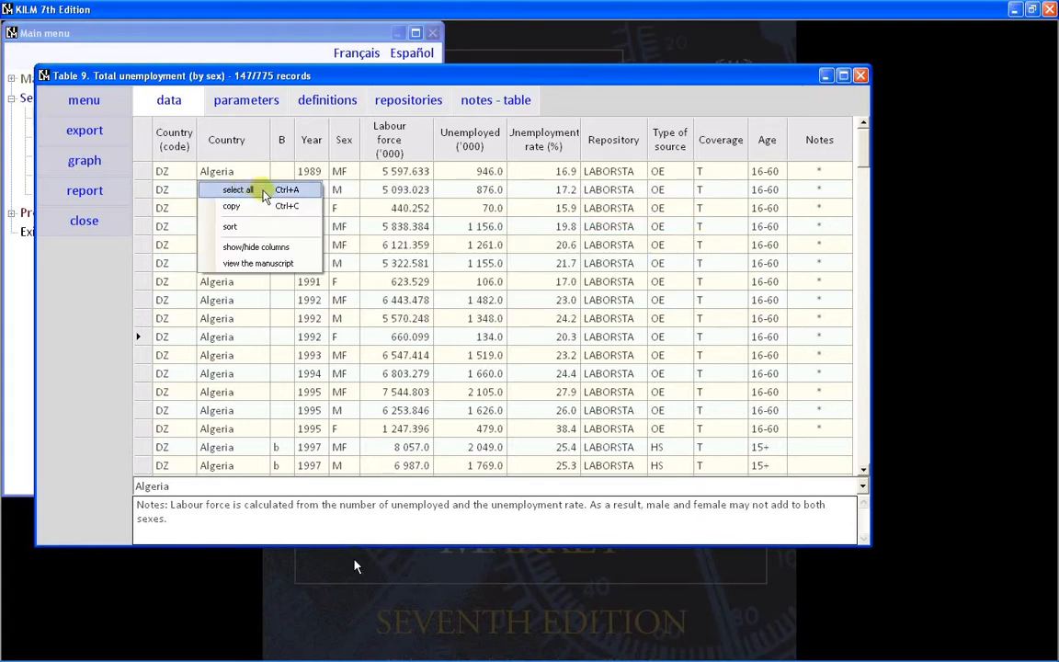
pyautogui.press('Escape')
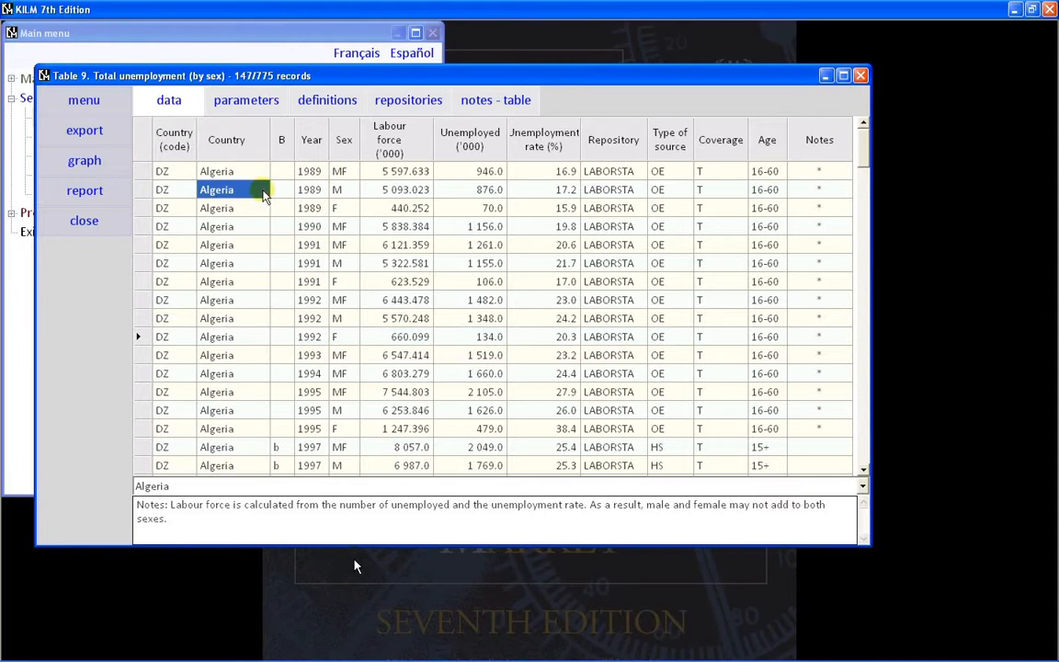
# Select all records of the filtered table and copy them.
pyautogui.click(112, 110)
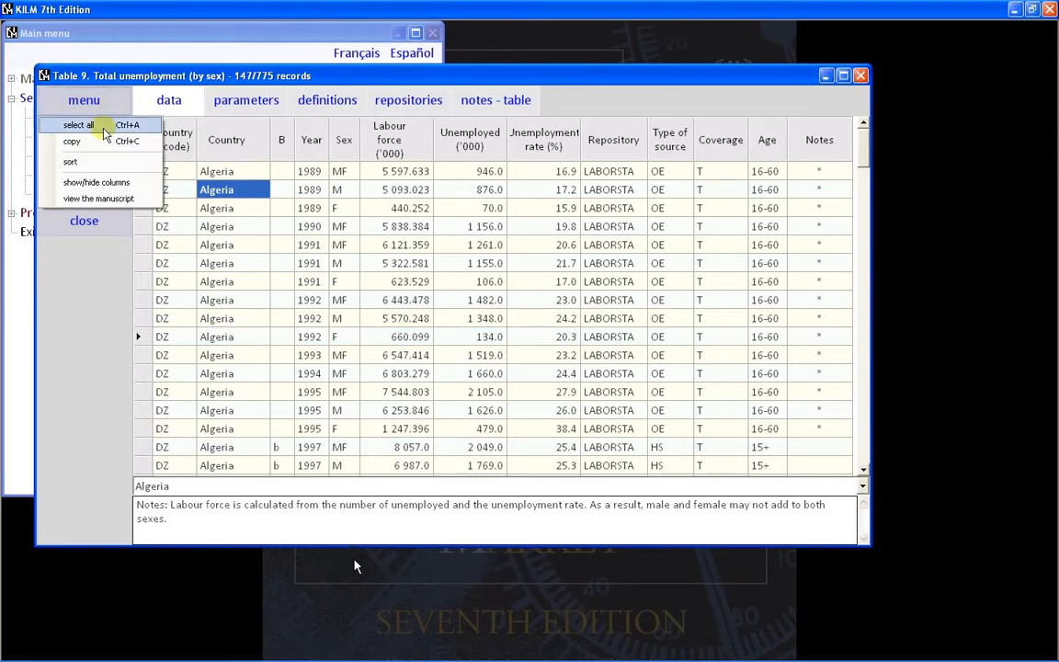
pyautogui.click(104, 129)
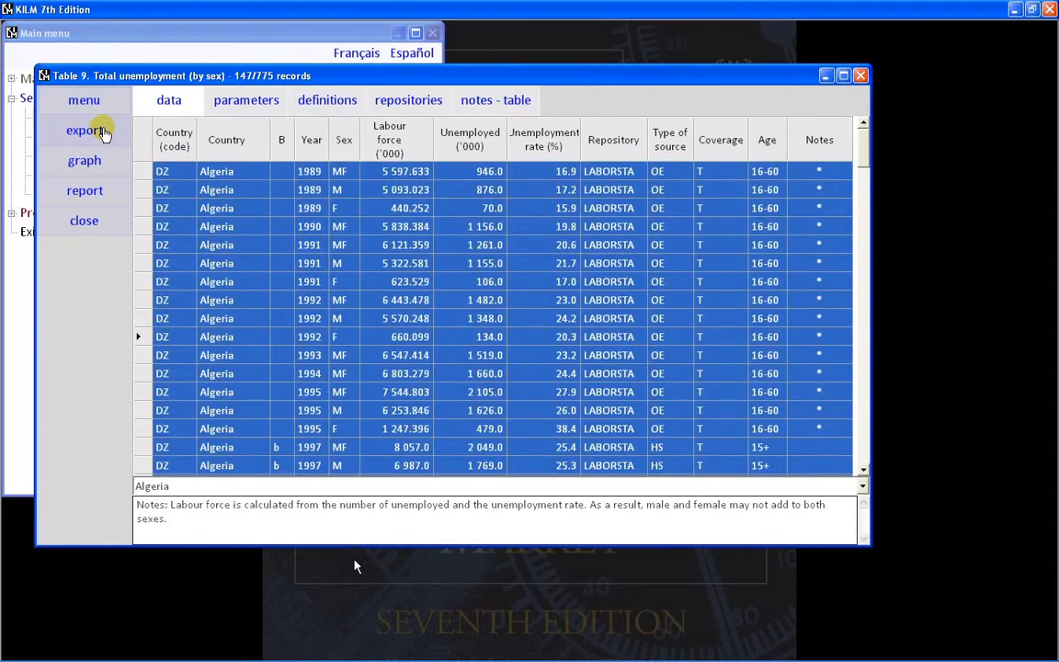
pyautogui.rightClick(242, 185)
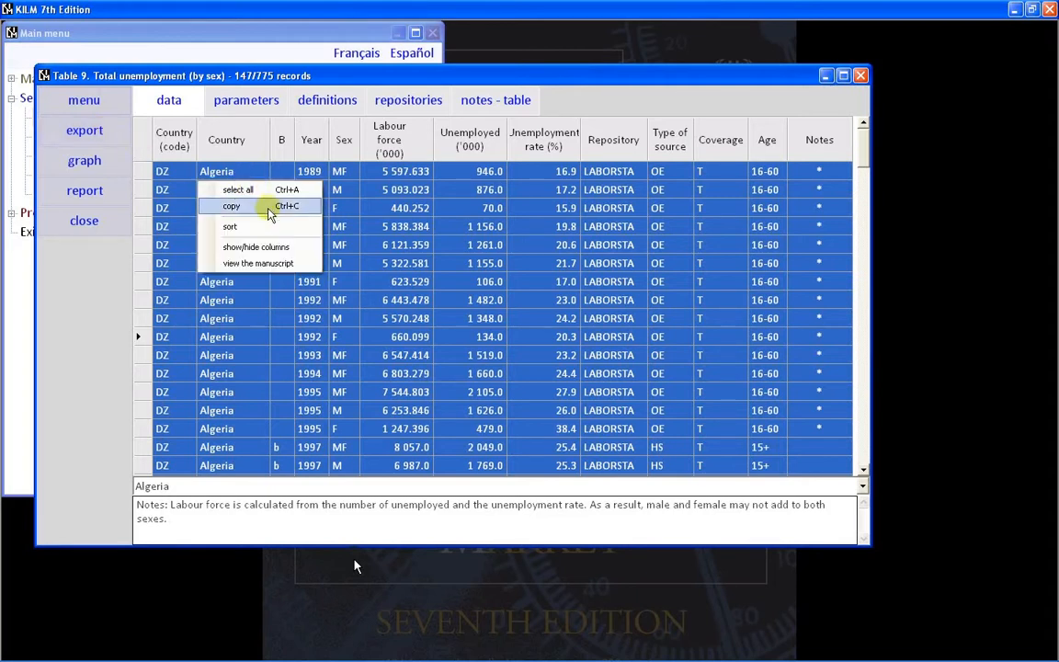
pyautogui.click(271, 209)
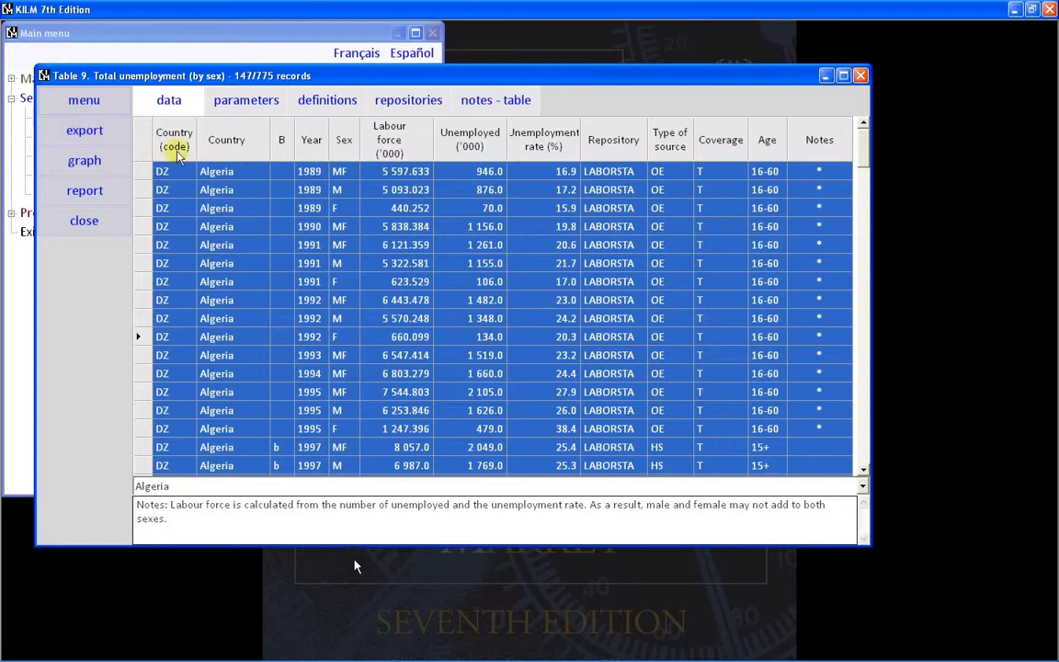
# Copy the selected Table 9 records again and export the filtered table to the clipboard.
pyautogui.click(112, 101)
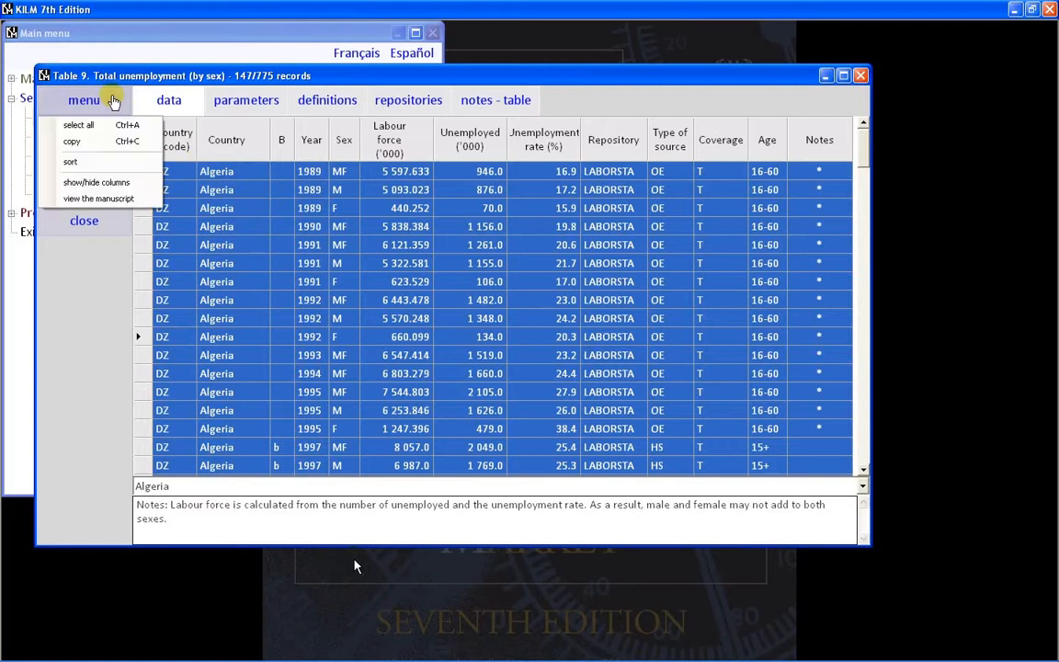
pyautogui.click(106, 142)
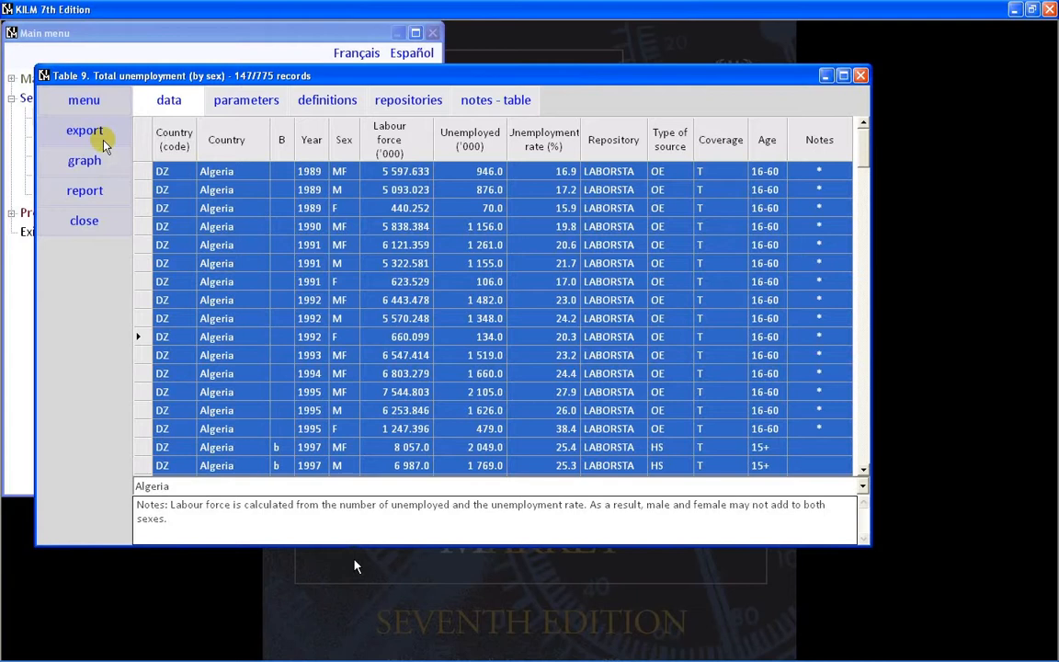
pyautogui.click(106, 144)
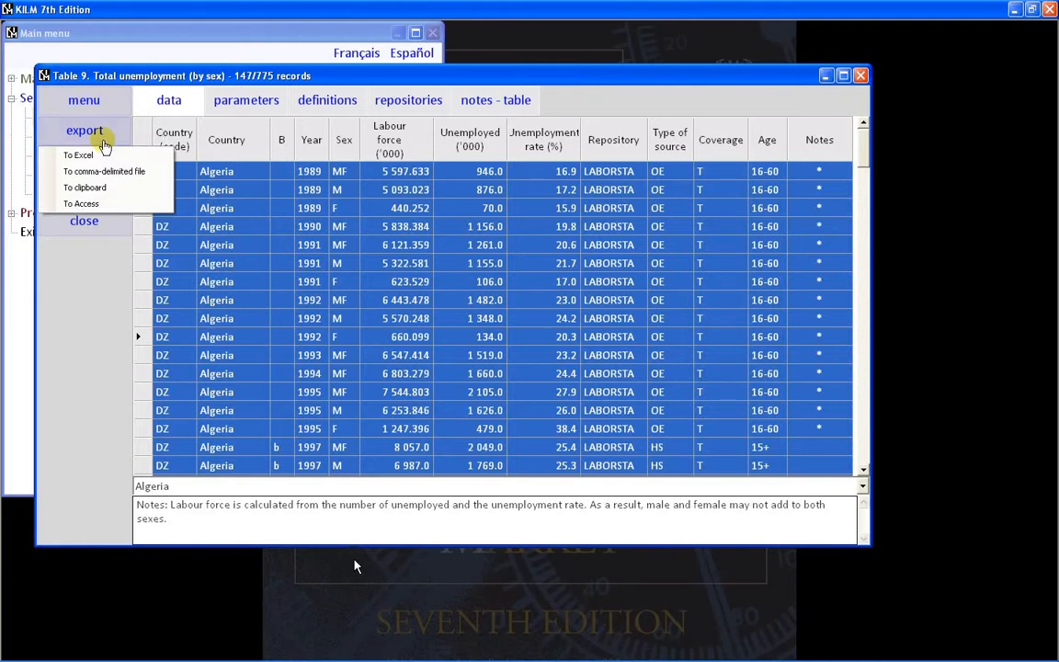
pyautogui.click(127, 189)
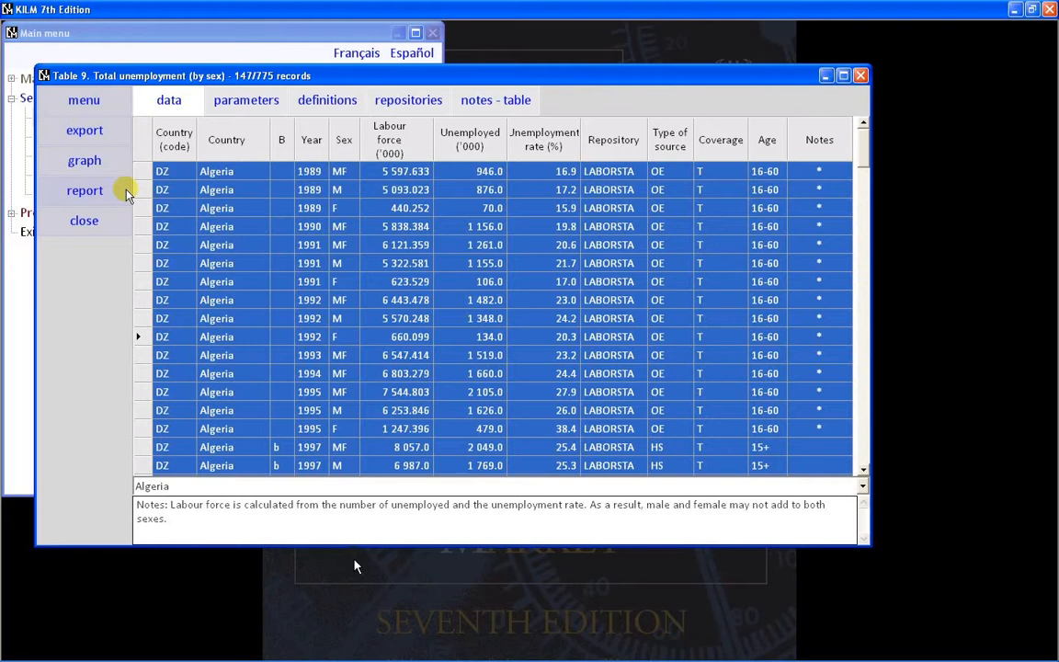
# Export the filtered table to a comma-delimited file named demo.csv in the demo folder.
pyautogui.click(114, 143)
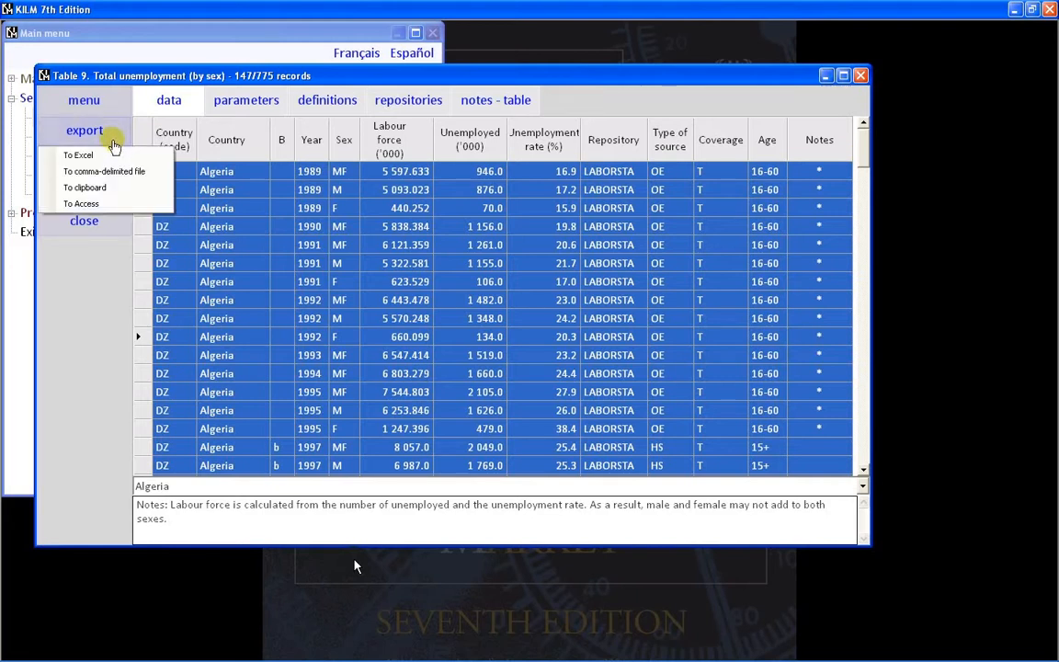
pyautogui.click(157, 170)
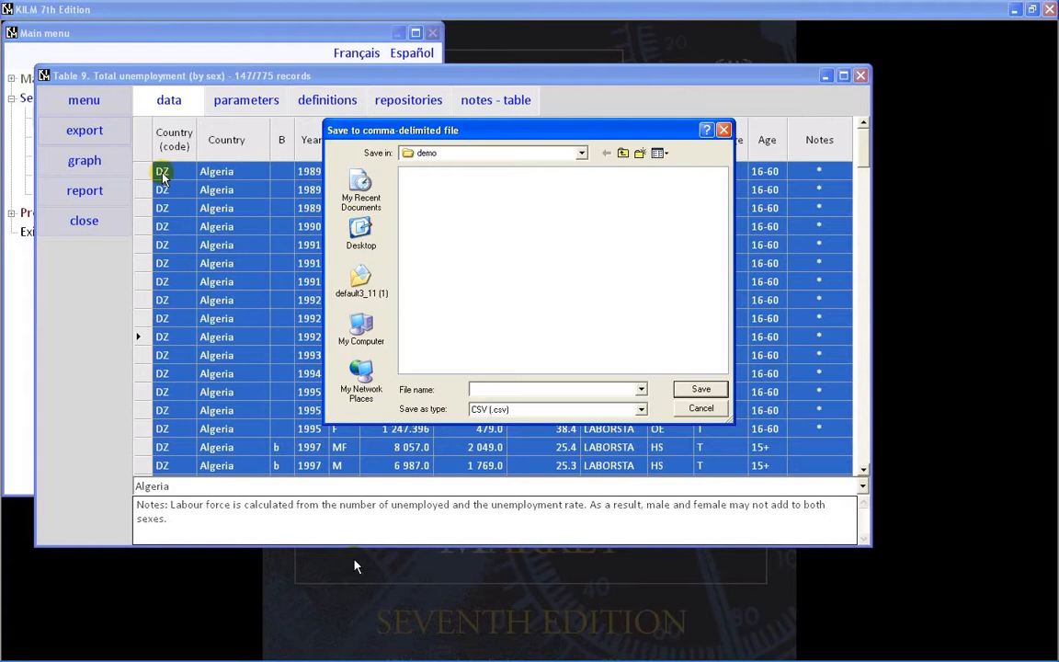
pyautogui.write('demo.csv')
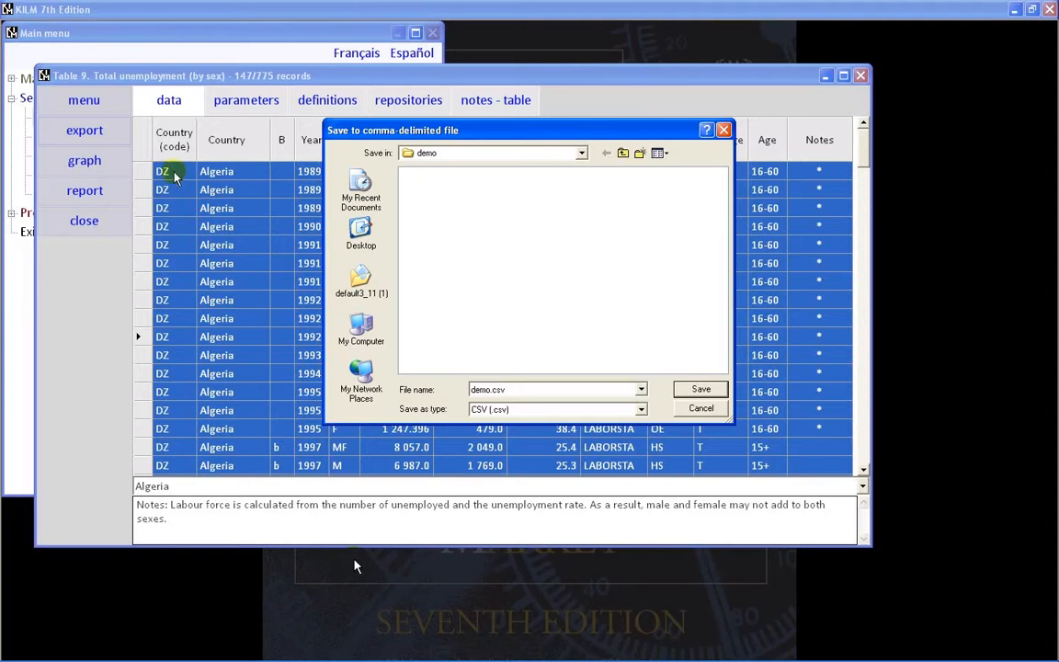
pyautogui.click(699, 389)
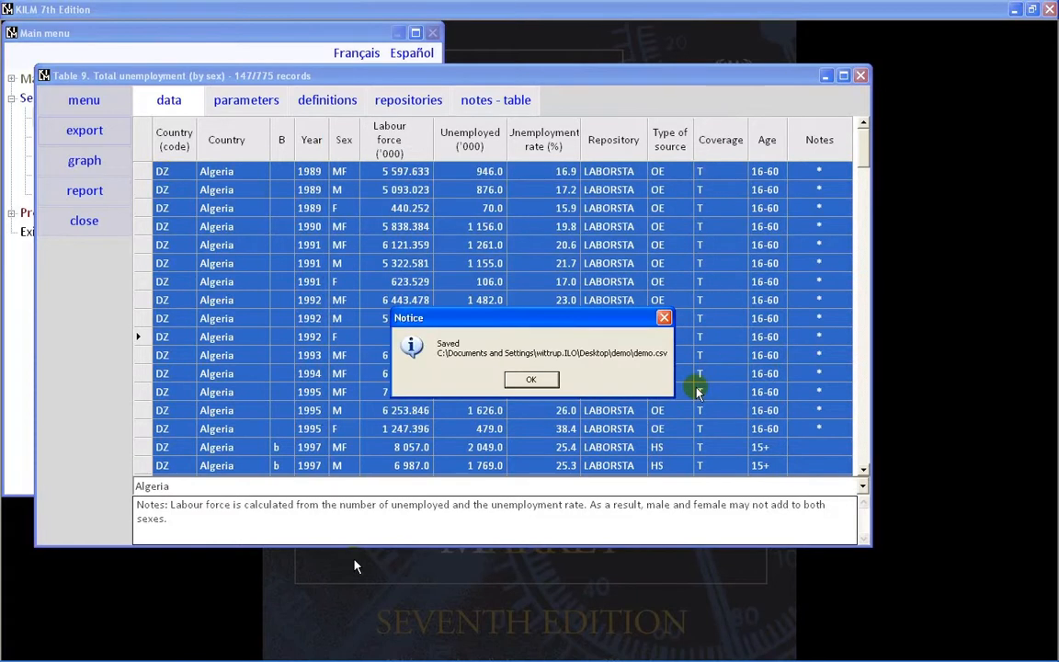
pyautogui.click(531, 381)
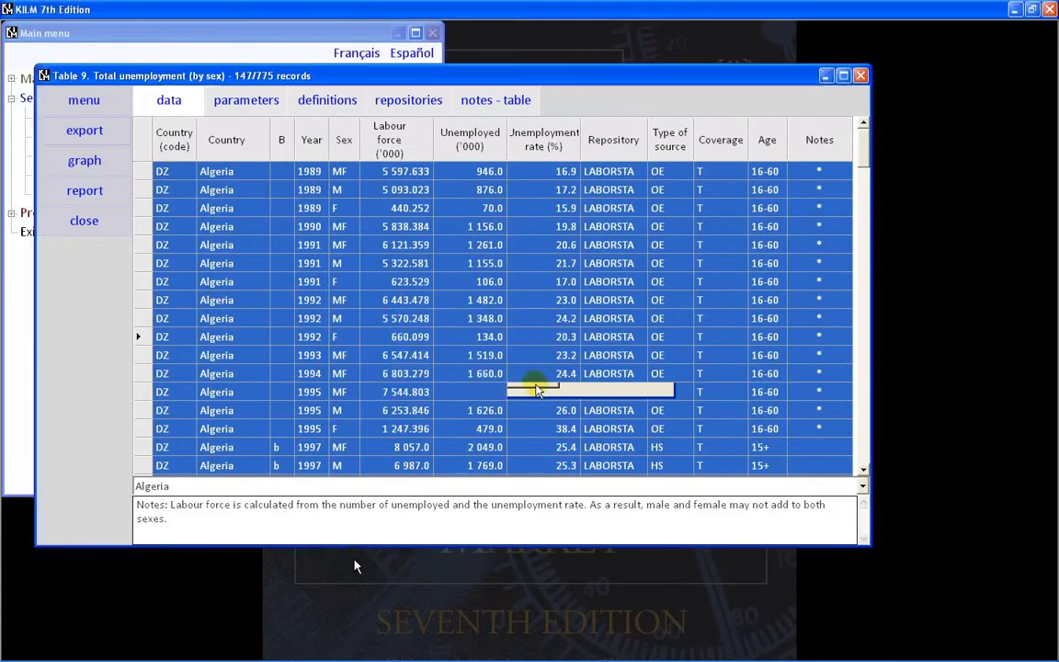
# Export the filtered table to an Access database named demo.mdb in the demo folder, with KILM 9 as the table name.
pyautogui.click(110, 134)
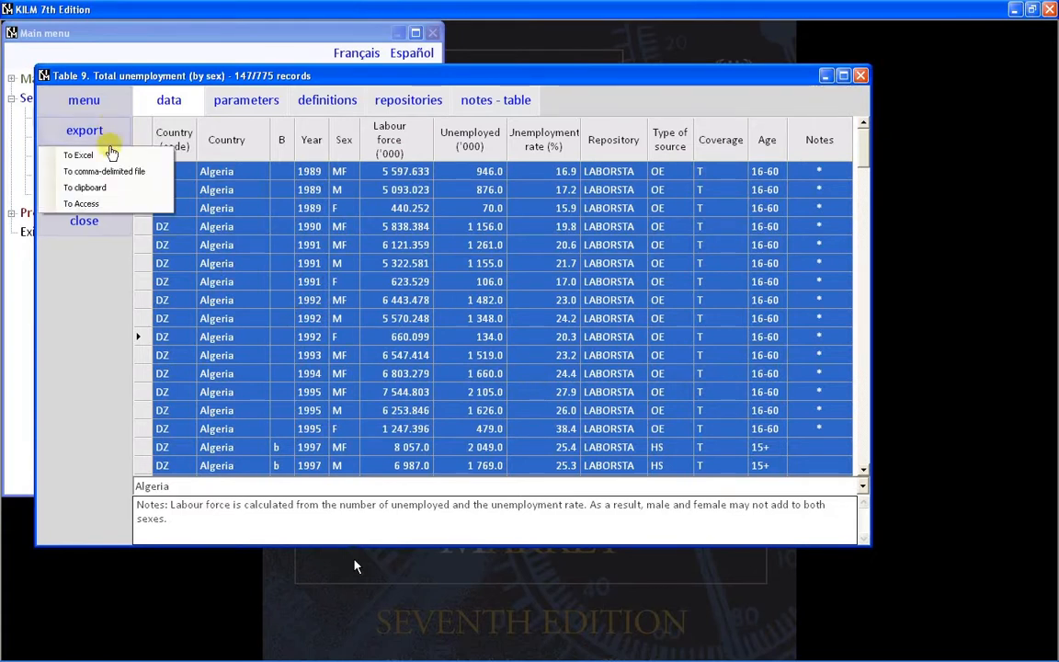
pyautogui.click(92, 204)
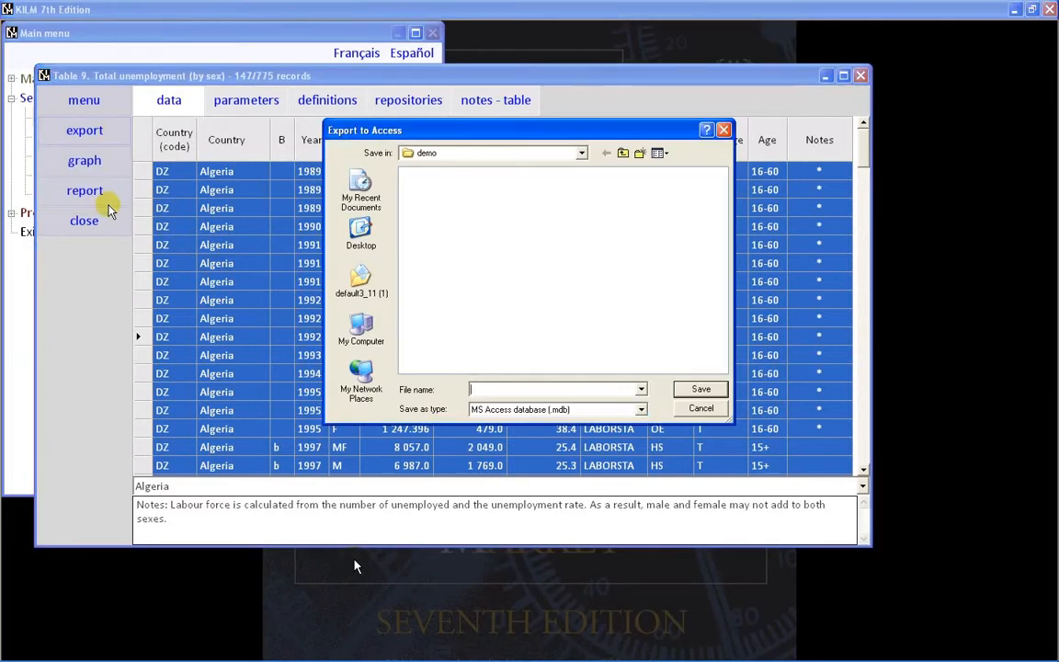
pyautogui.write('demo.mdb')
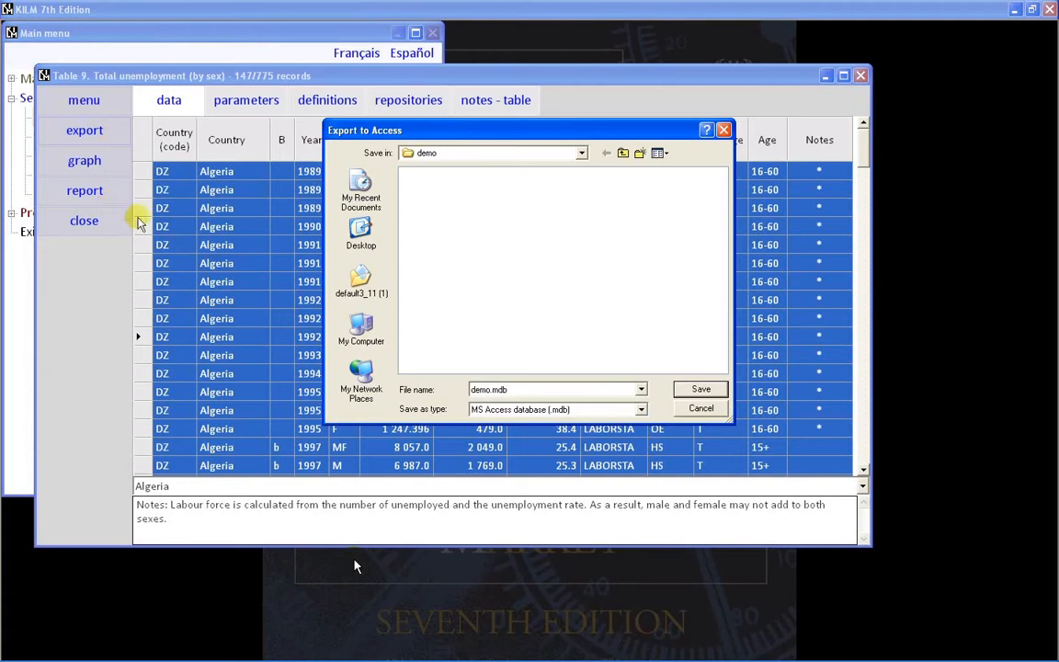
pyautogui.click(701, 391)
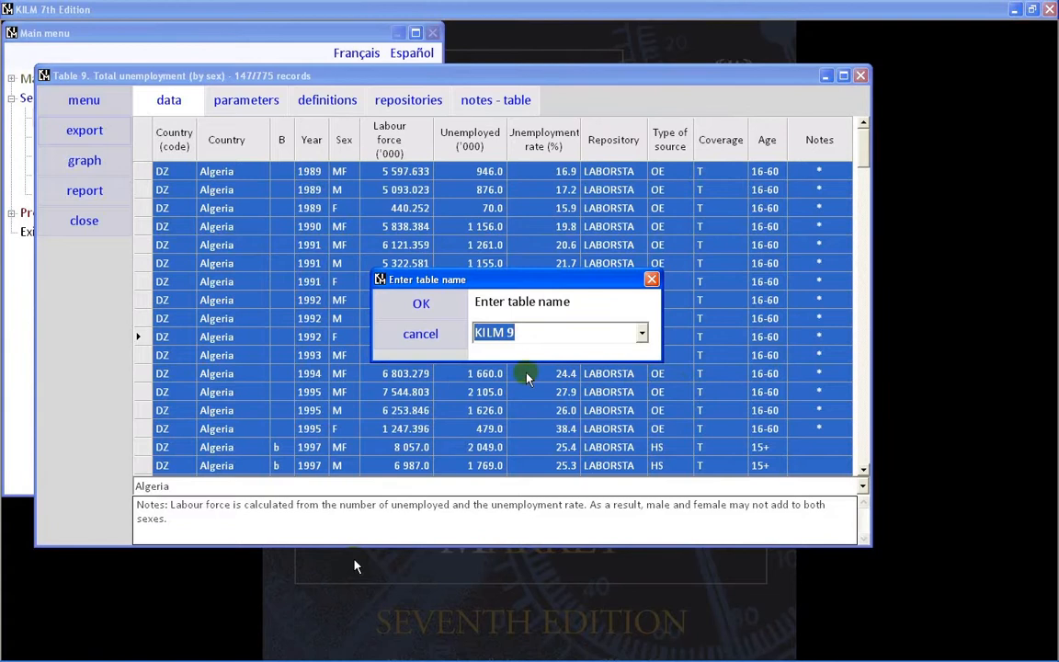
pyautogui.click(444, 306)
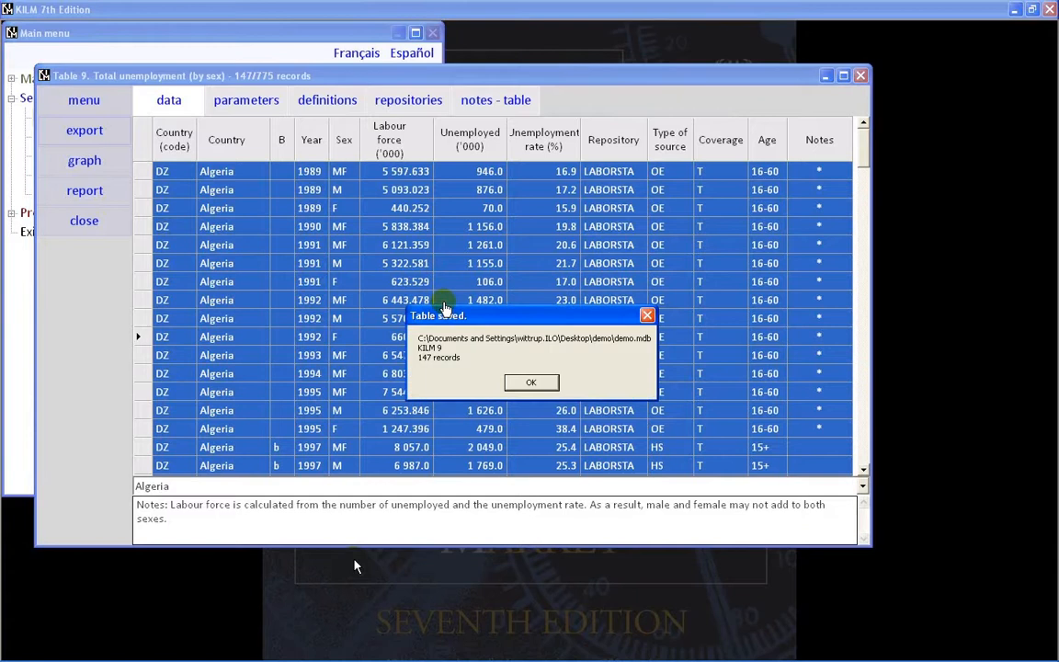
pyautogui.click(534, 382)
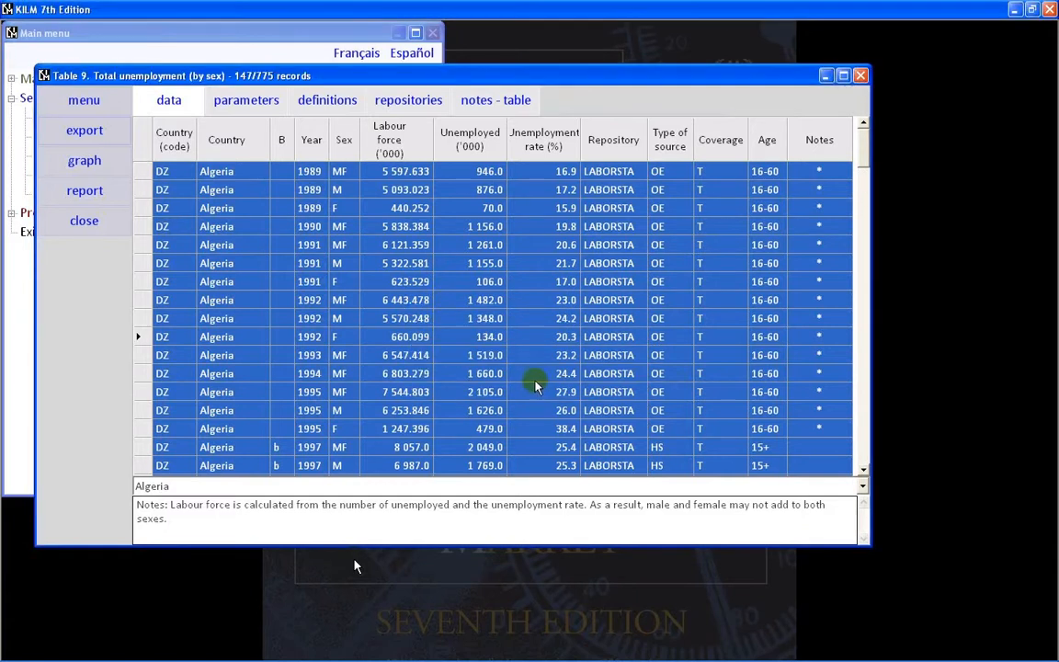
# Export the filtered table to the Excel workbook demo.xlsx in the demo folder, with worksheet name KILM 9, without opening the file.
pyautogui.click(120, 137)
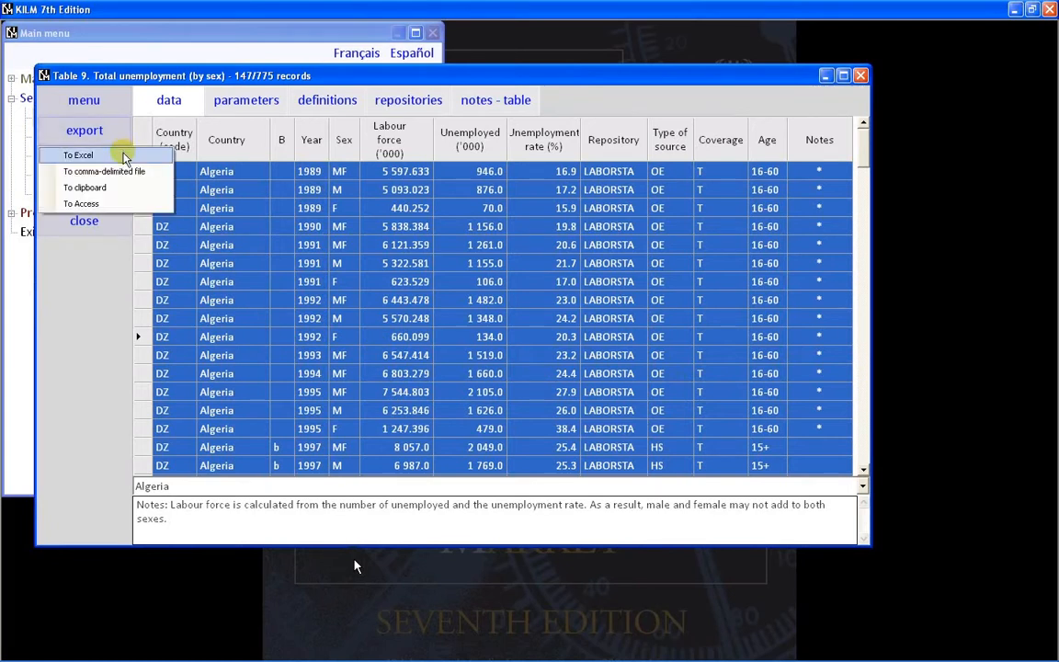
pyautogui.click(92, 155)
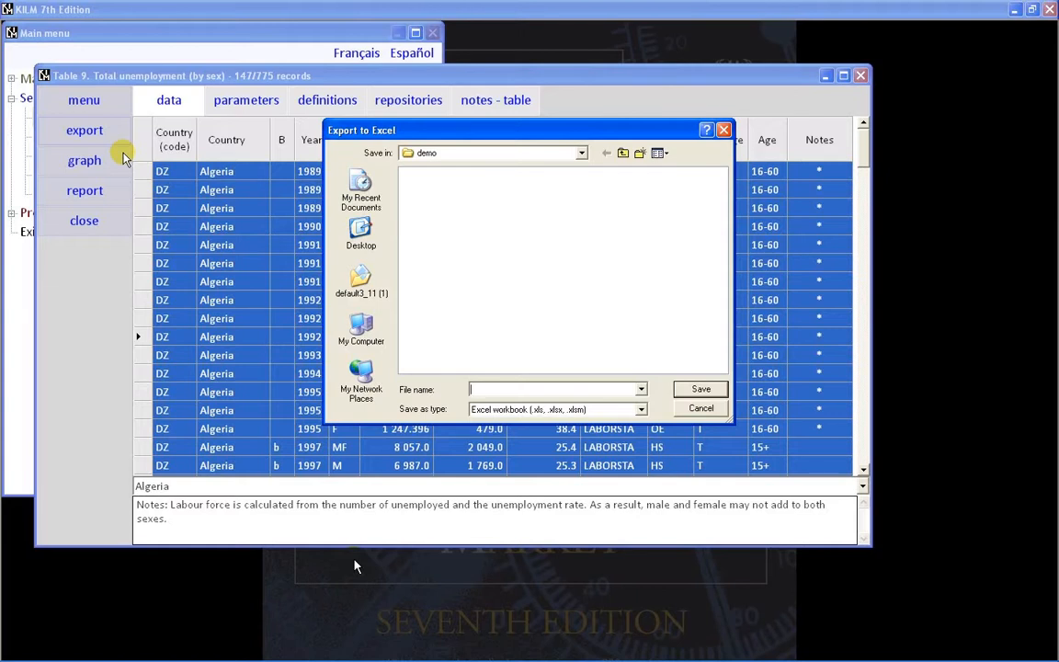
pyautogui.write('demo.xlsx')
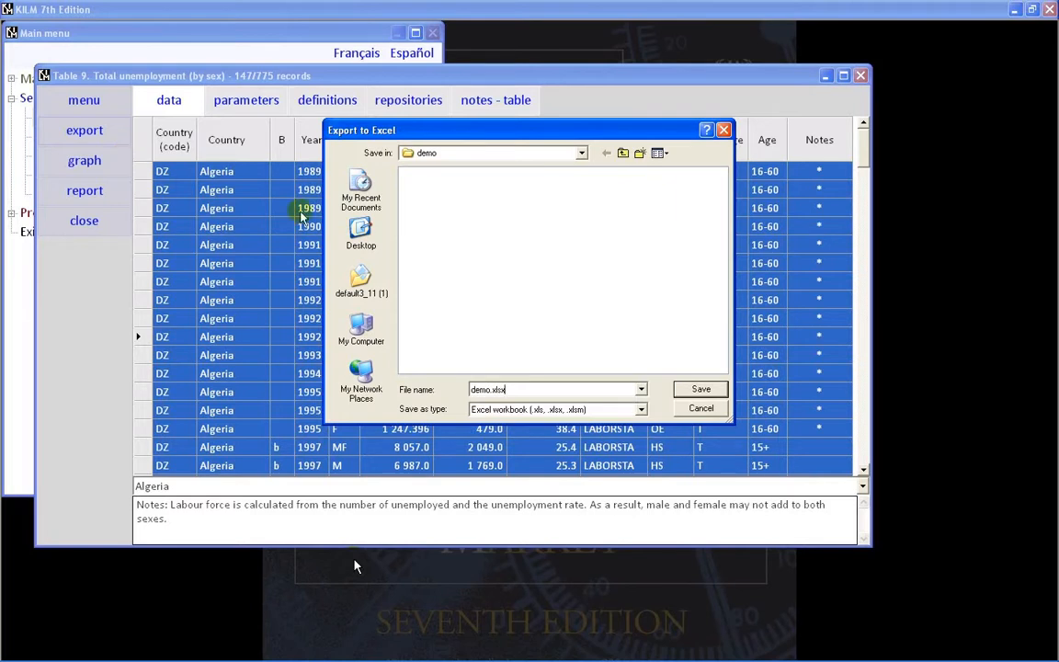
pyautogui.click(701, 389)
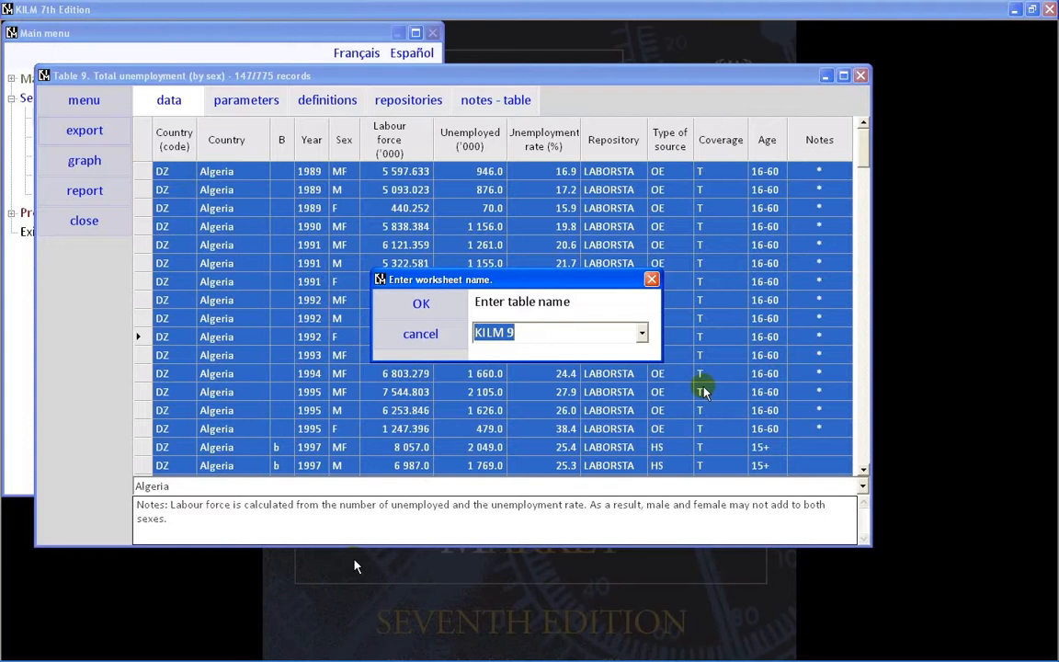
pyautogui.click(444, 306)
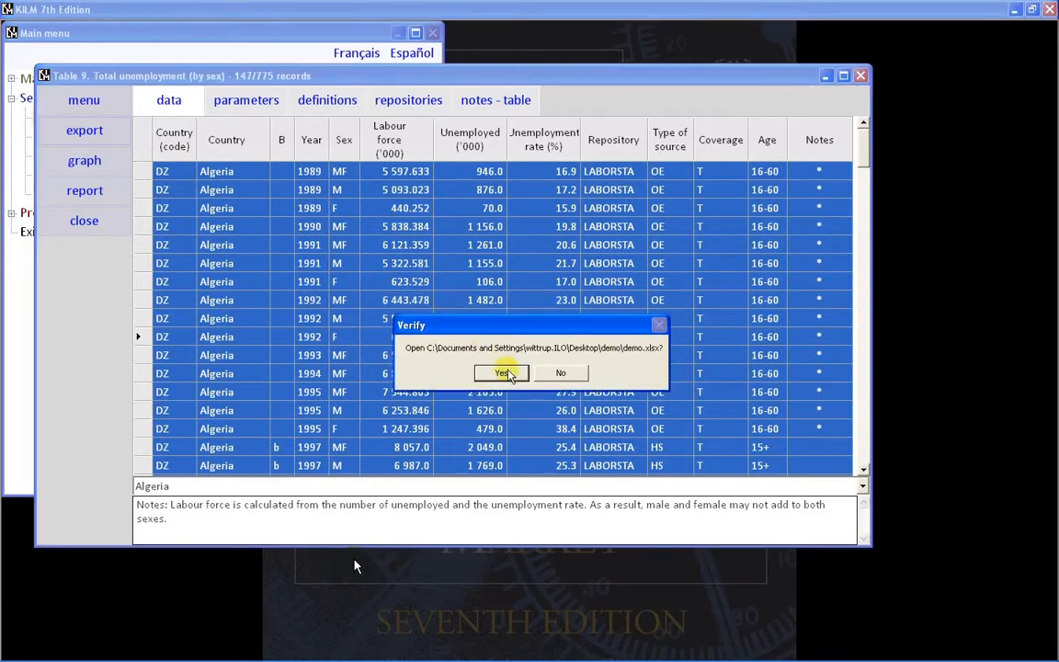
pyautogui.click(560, 373)
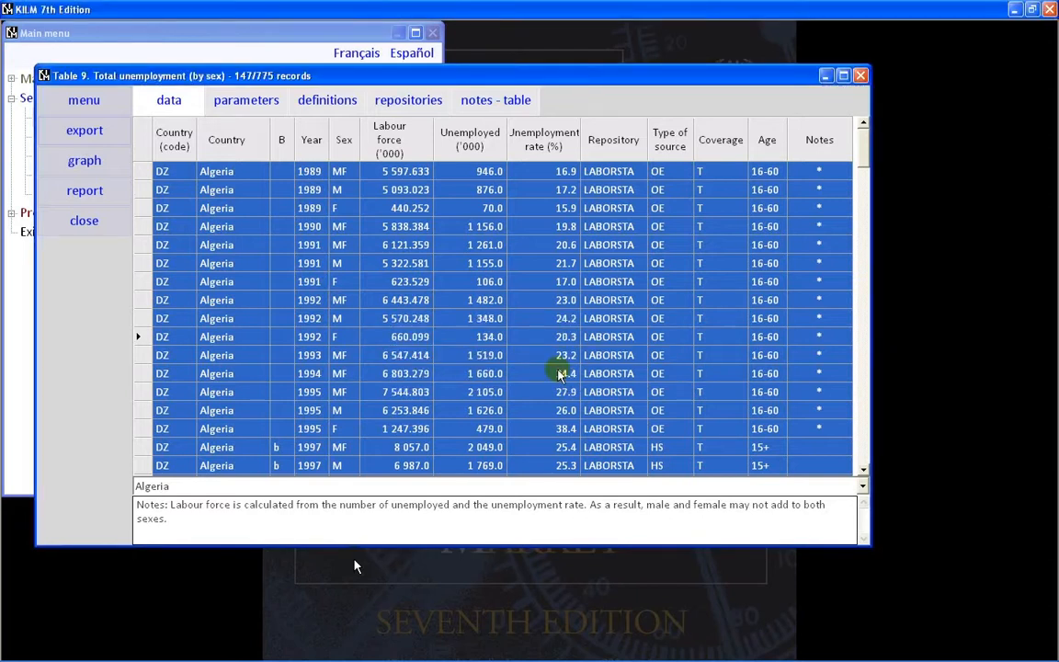
# Select only the first record, generate a Word report of the filtered table, close it and return to the table data.
pyautogui.click(144, 172)
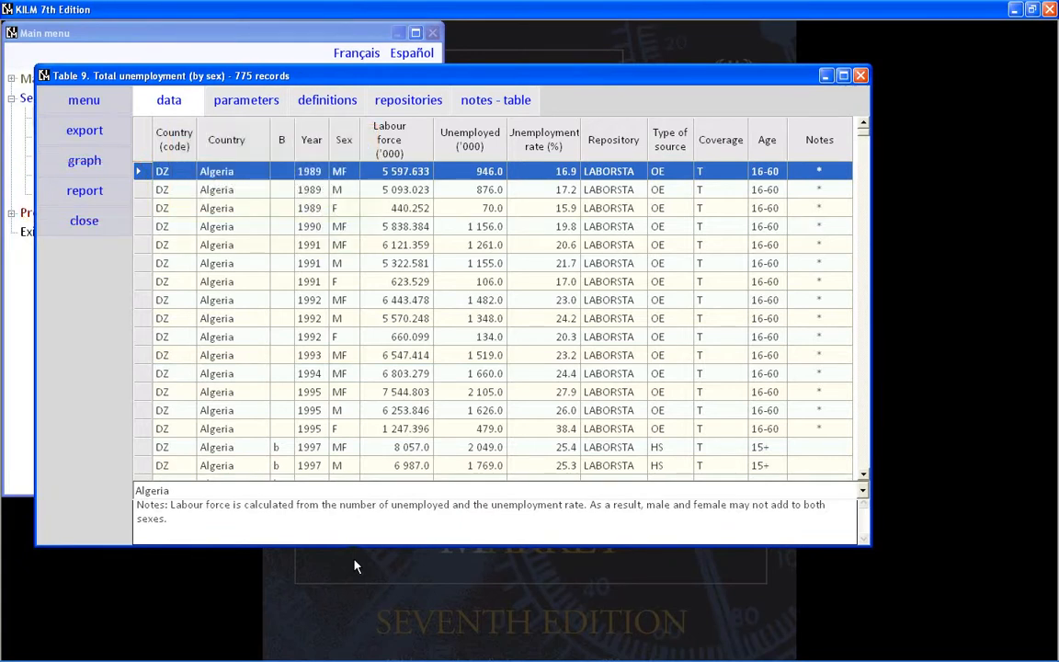
pyautogui.click(184, 105)
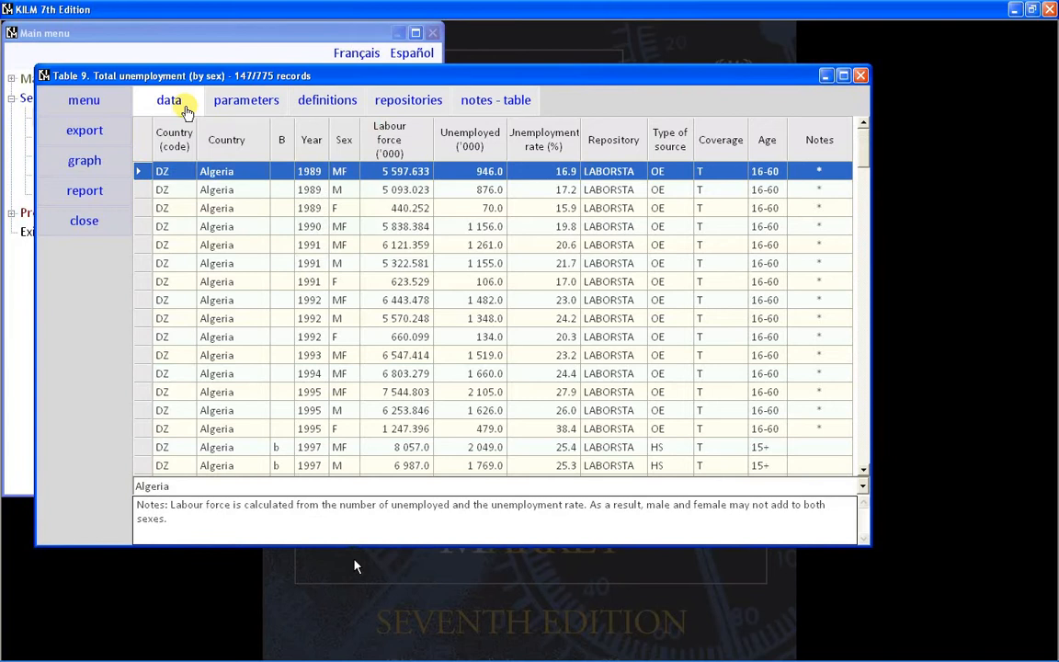
pyautogui.click(117, 191)
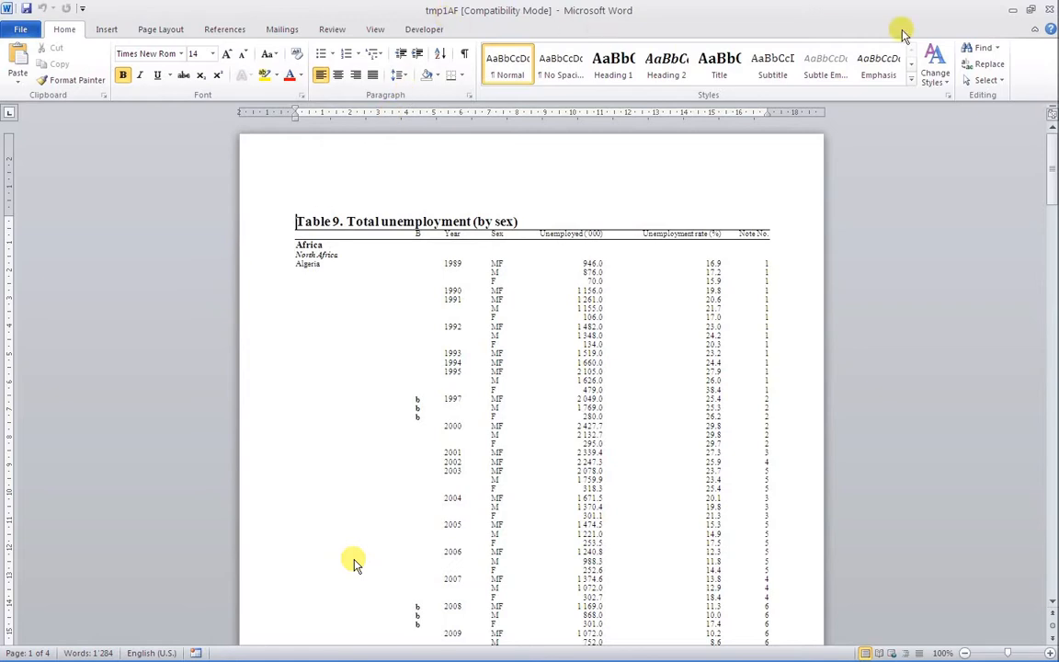
pyautogui.click(1051, 10)
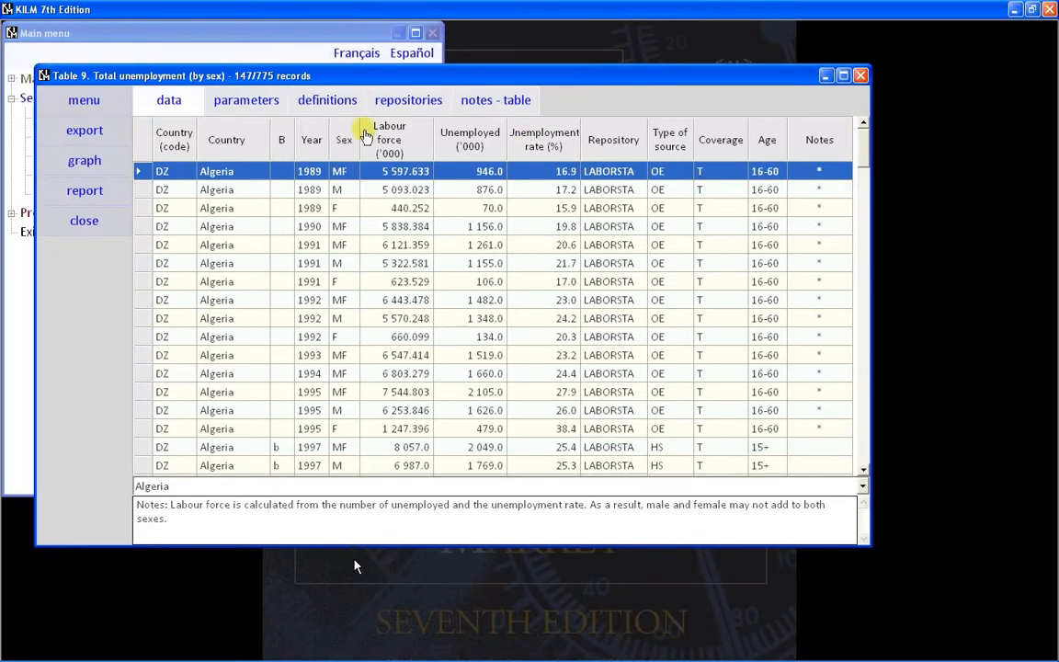
pyautogui.click(184, 109)
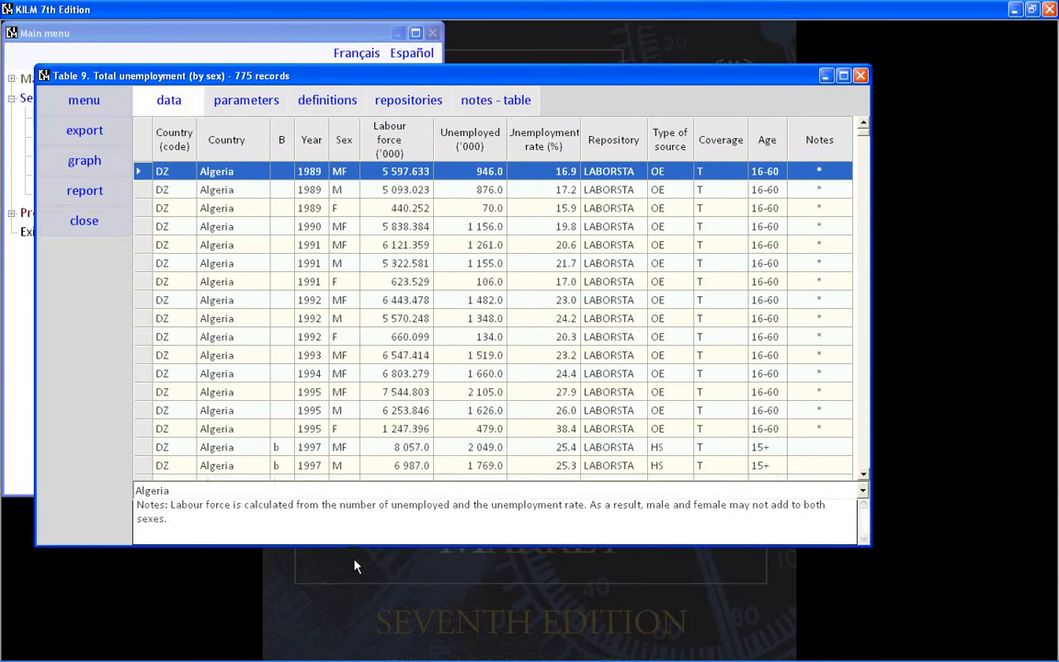